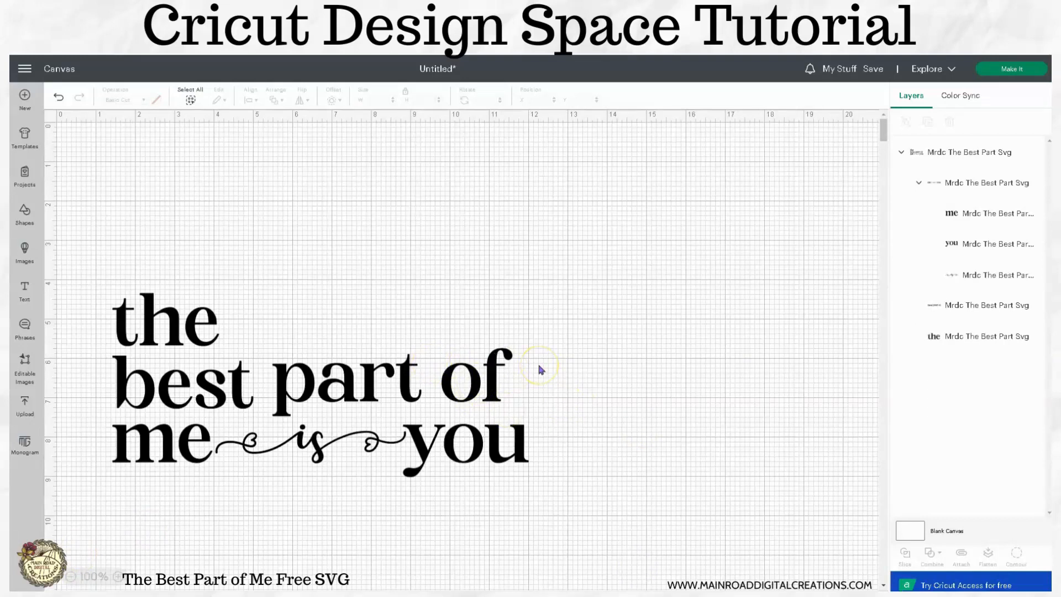
- Duplicate the quote design and place one copy in the upper part of the canvas, away from the other
{"action": "left_click_drag", "start_coordinate": [277, 386], "coordinate": [391, 424]}
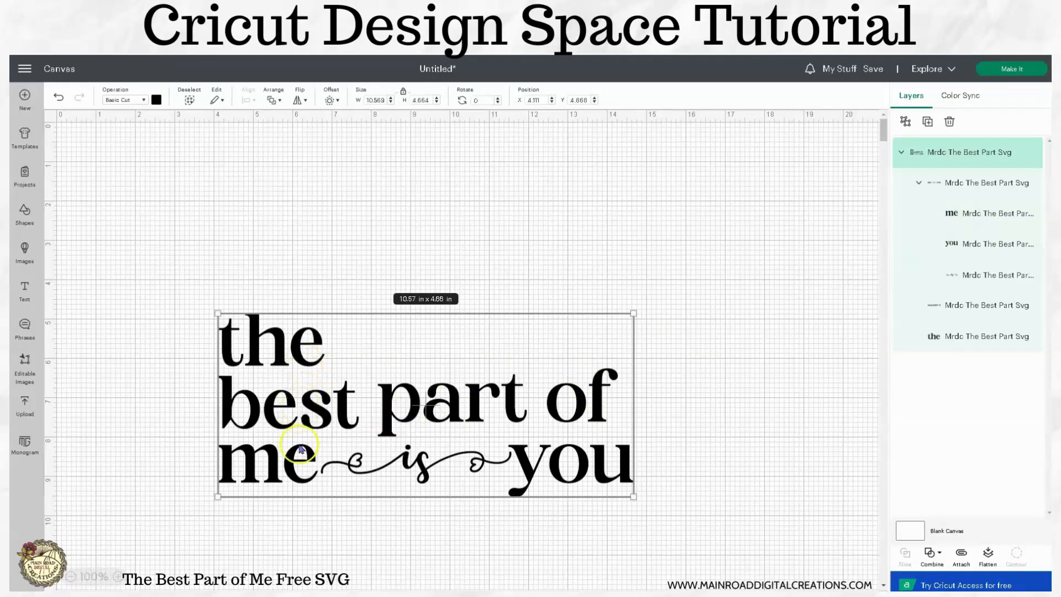
{"action": "left_click", "coordinate": [752, 270]}
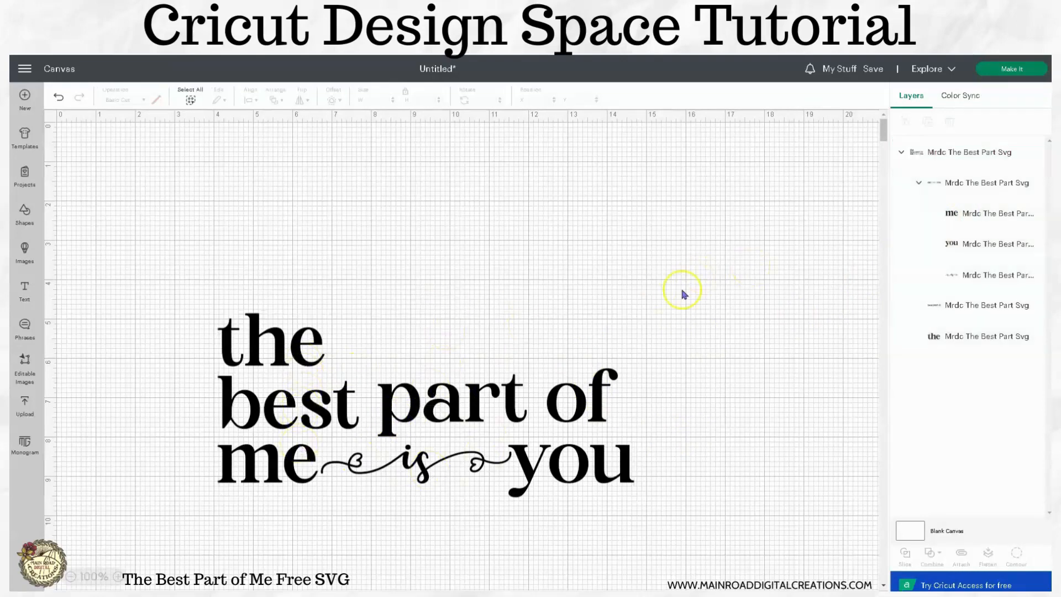
{"action": "left_click", "coordinate": [308, 365]}
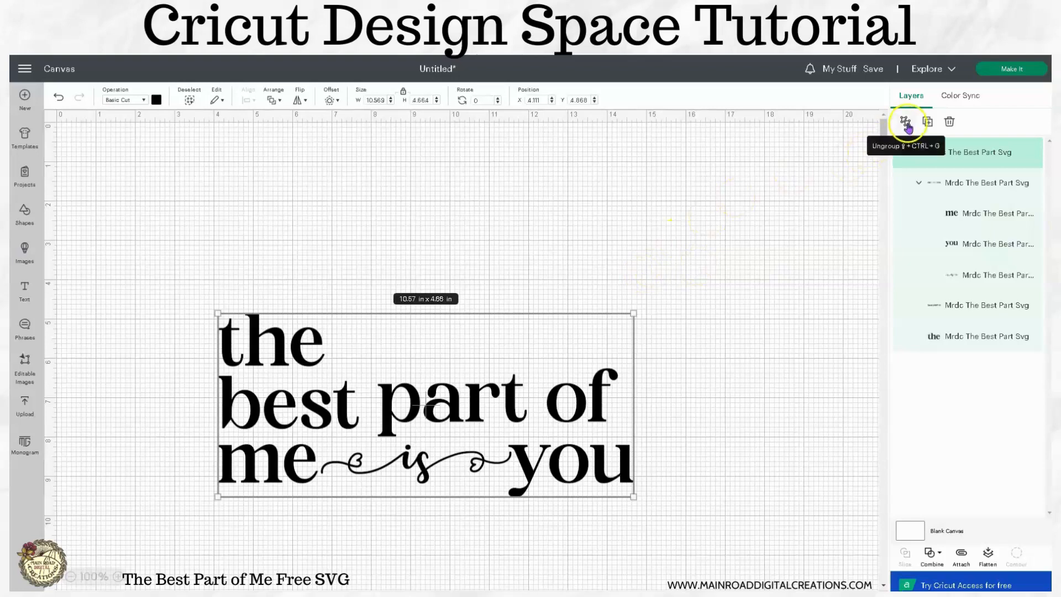
{"action": "left_click", "coordinate": [928, 121]}
{"action": "left_click_drag", "start_coordinate": [272, 421], "coordinate": [722, 501]}
{"action": "left_click_drag", "start_coordinate": [447, 315], "coordinate": [506, 342]}
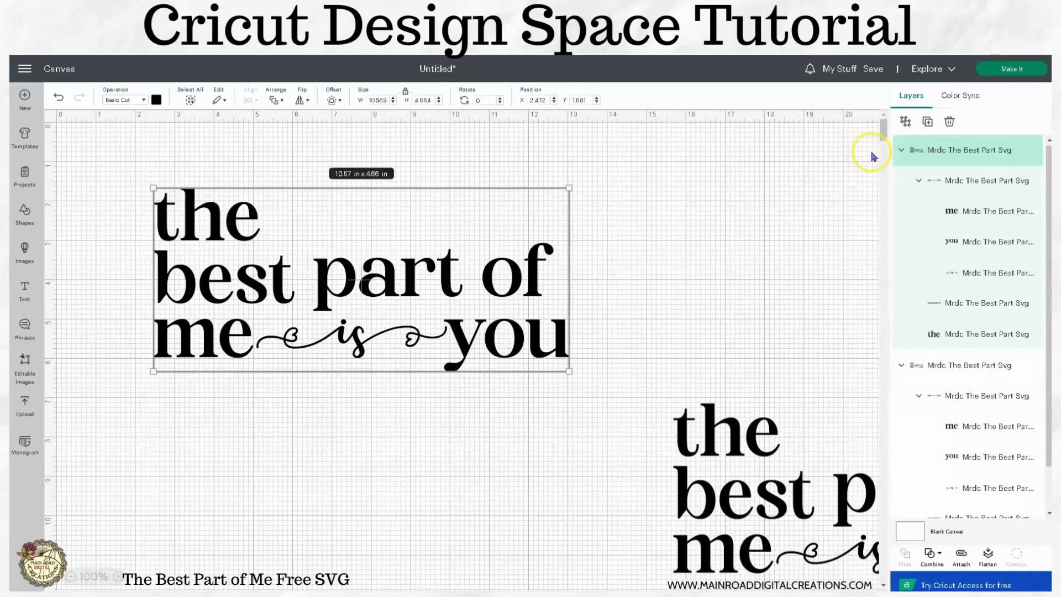
- Ungroup the upper copy of the quote and move its word "the" above "of"
{"action": "left_click", "coordinate": [906, 121]}
{"action": "left_click", "coordinate": [708, 267]}
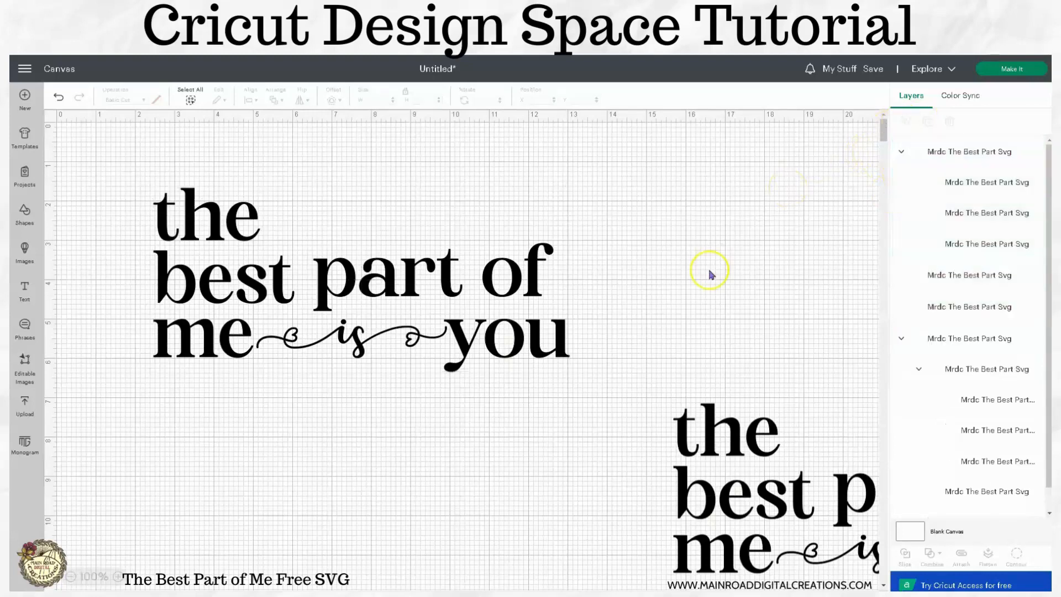
{"action": "left_click_drag", "start_coordinate": [146, 160], "coordinate": [586, 437]}
{"action": "left_click_drag", "start_coordinate": [545, 350], "coordinate": [545, 432]}
{"action": "left_click", "coordinate": [616, 218]}
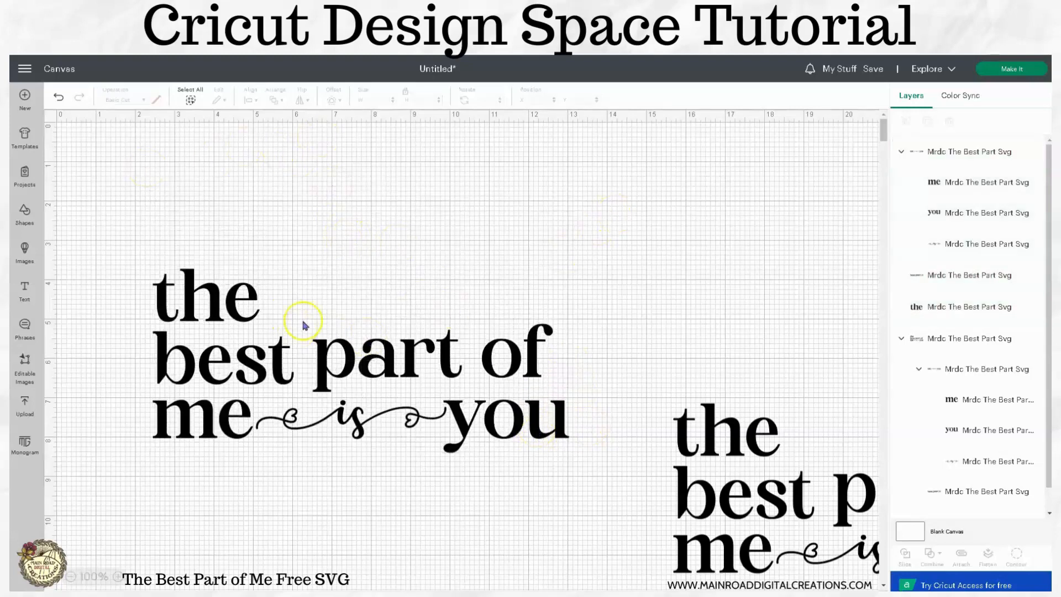
{"action": "left_click_drag", "start_coordinate": [241, 321], "coordinate": [526, 307]}
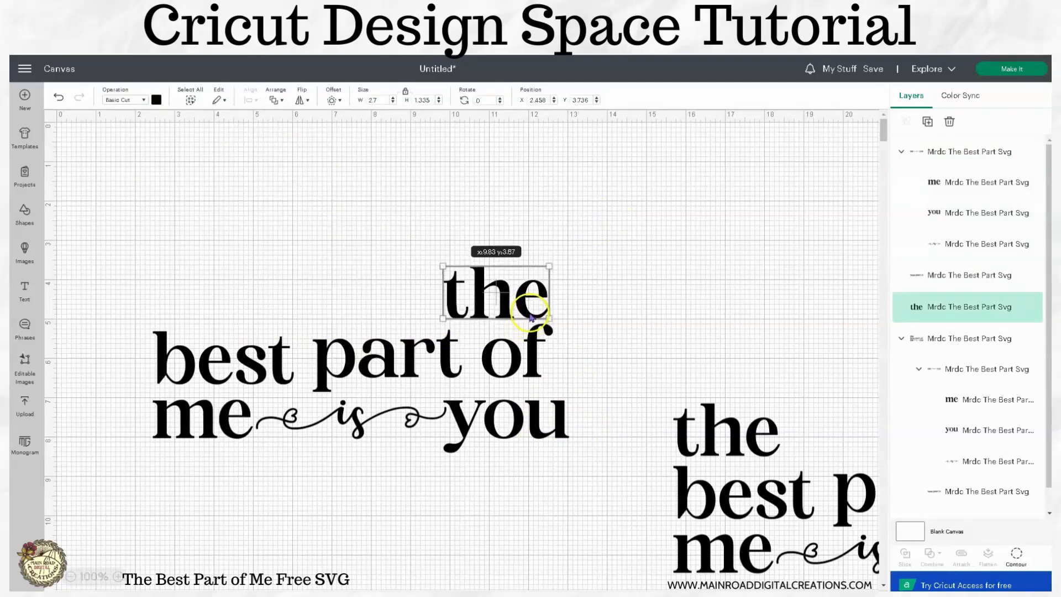
{"action": "left_click", "coordinate": [608, 406]}
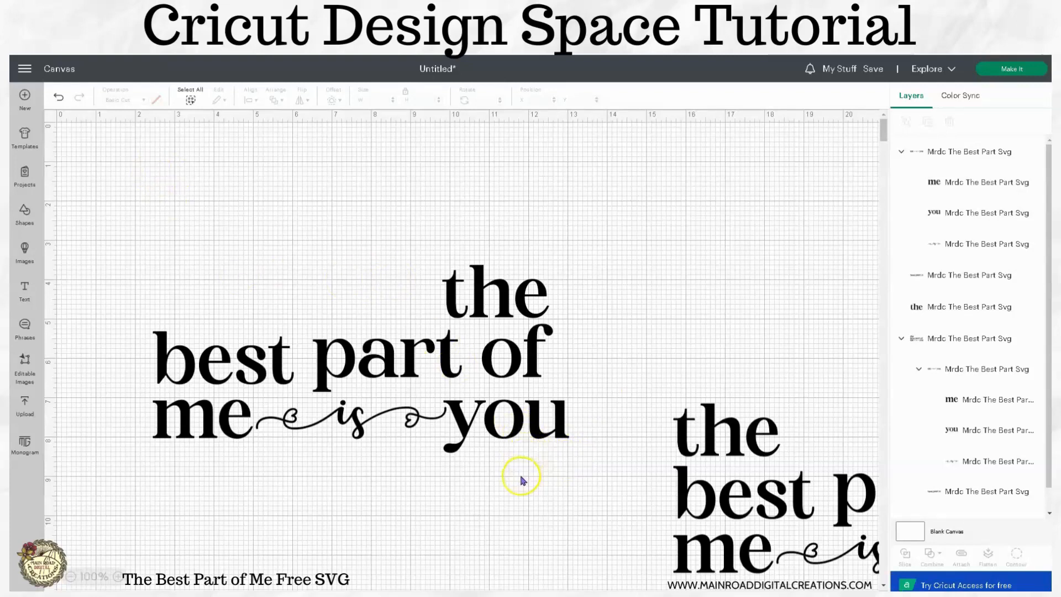
- Delete the whole ungrouped copy of the quote
{"action": "left_click", "coordinate": [520, 296]}
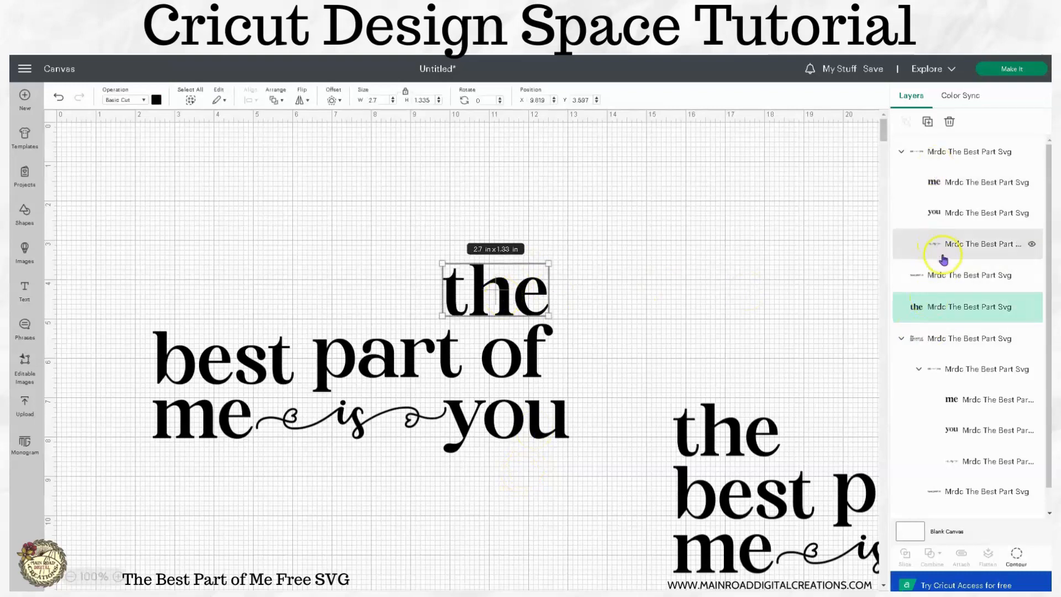
{"action": "left_click", "coordinate": [580, 466]}
{"action": "left_click_drag", "start_coordinate": [587, 487], "coordinate": [109, 230]}
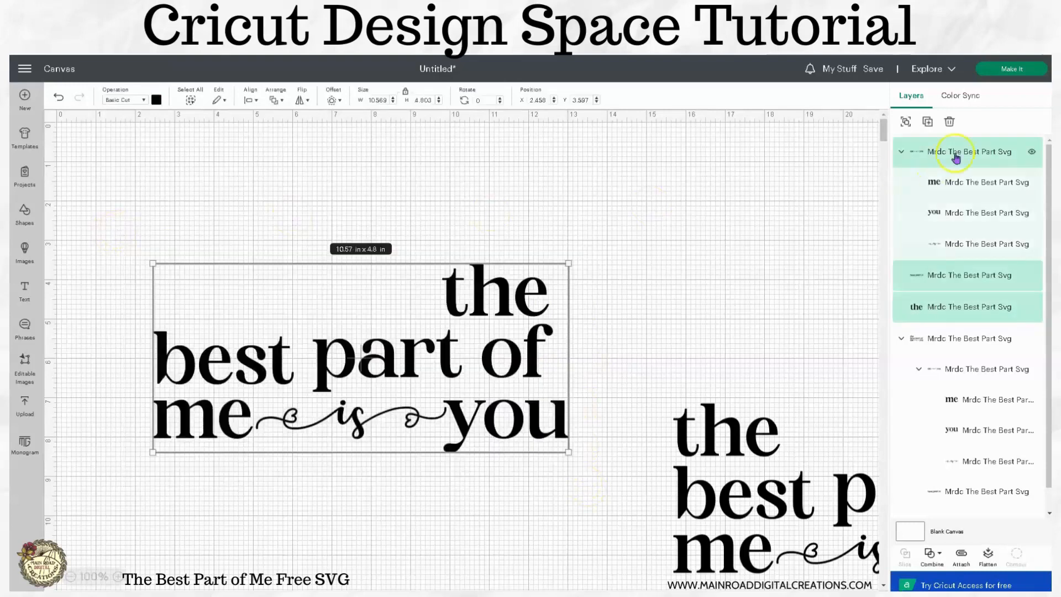
{"action": "left_click", "coordinate": [950, 122]}
- Move the remaining quote aside to about X 13.2 in and insert a square at about X 7, Y 3.5 in
{"action": "left_click_drag", "start_coordinate": [742, 439], "coordinate": [240, 332]}
{"action": "left_click_drag", "start_coordinate": [193, 442], "coordinate": [593, 442]}
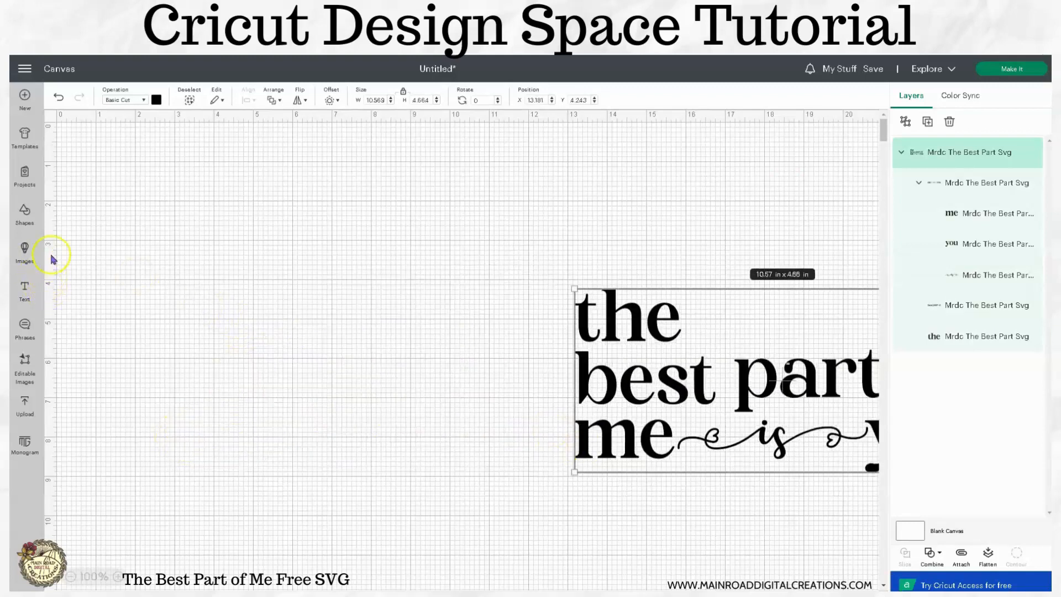
{"action": "left_click", "coordinate": [24, 214]}
{"action": "left_click", "coordinate": [118, 293]}
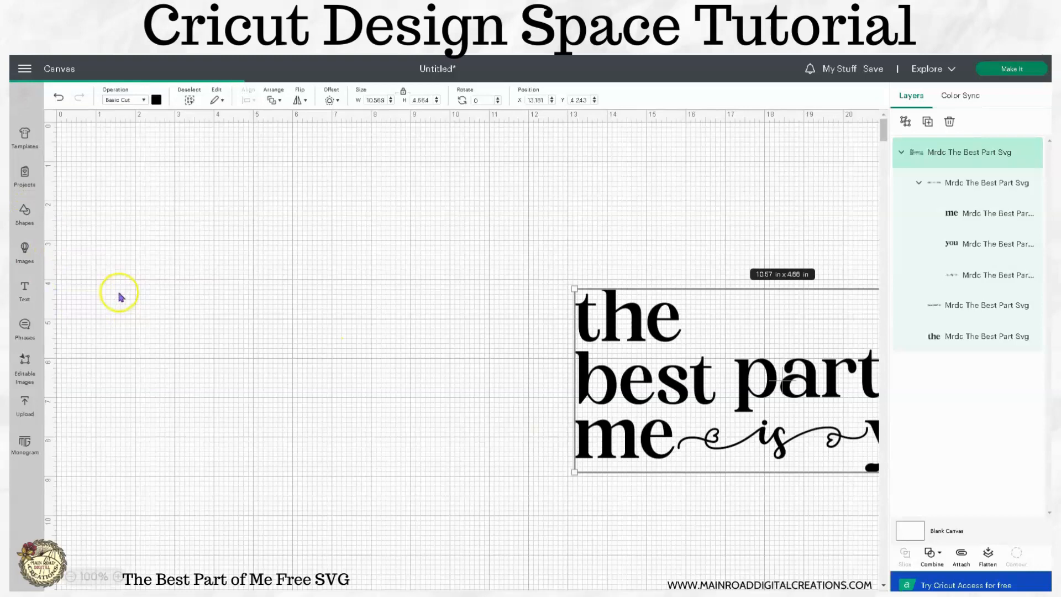
{"action": "left_click_drag", "start_coordinate": [173, 235], "coordinate": [388, 312]}
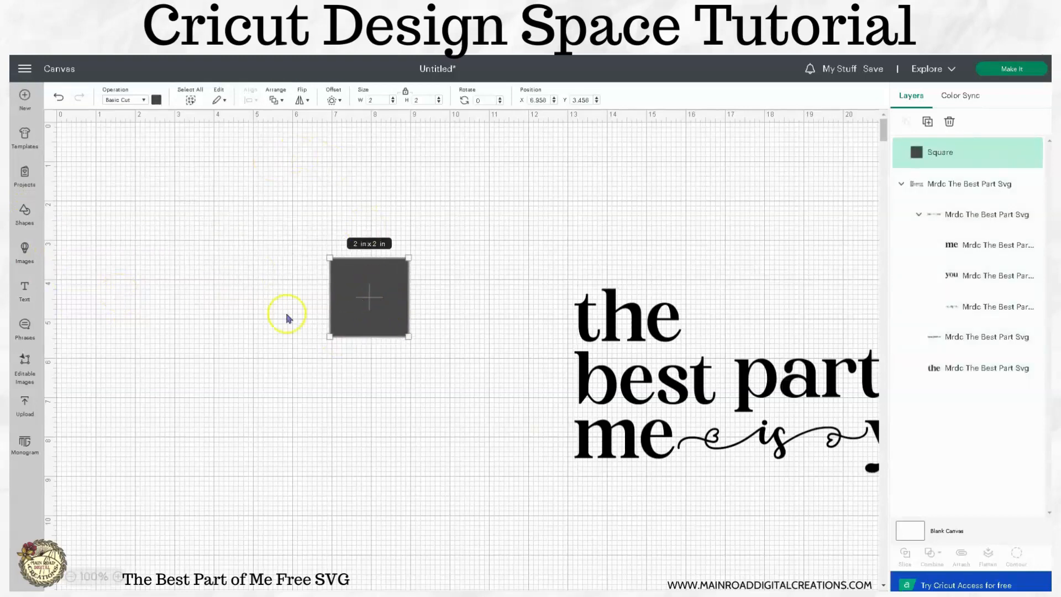
- Unlock the square's proportions, size it to 5 in wide by 7 in high, and move it to about X 5.4, Y 1.2 in
{"action": "left_click", "coordinate": [405, 95]}
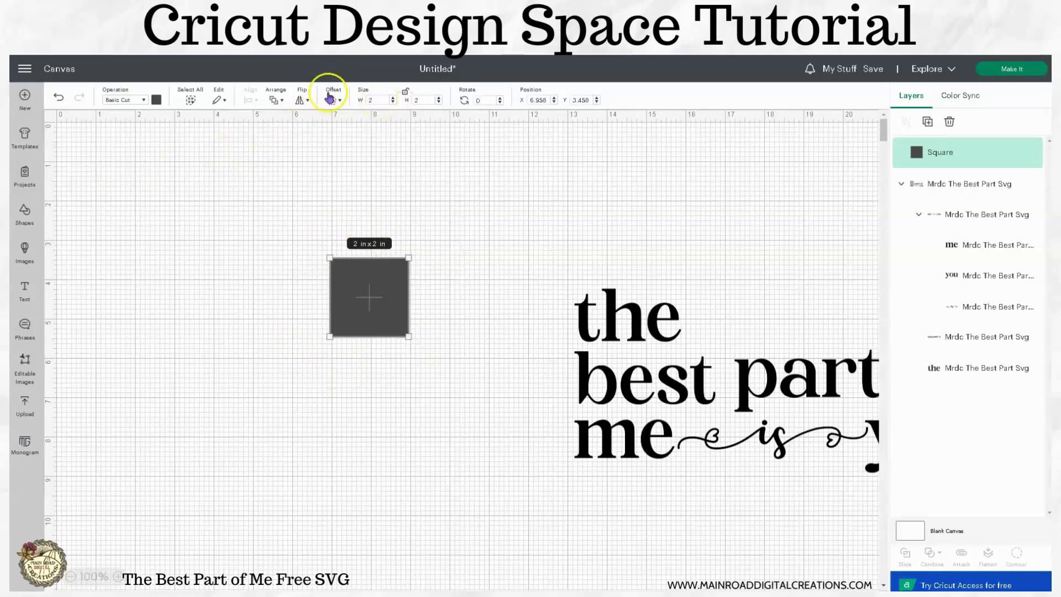
{"action": "double_click", "coordinate": [378, 102]}
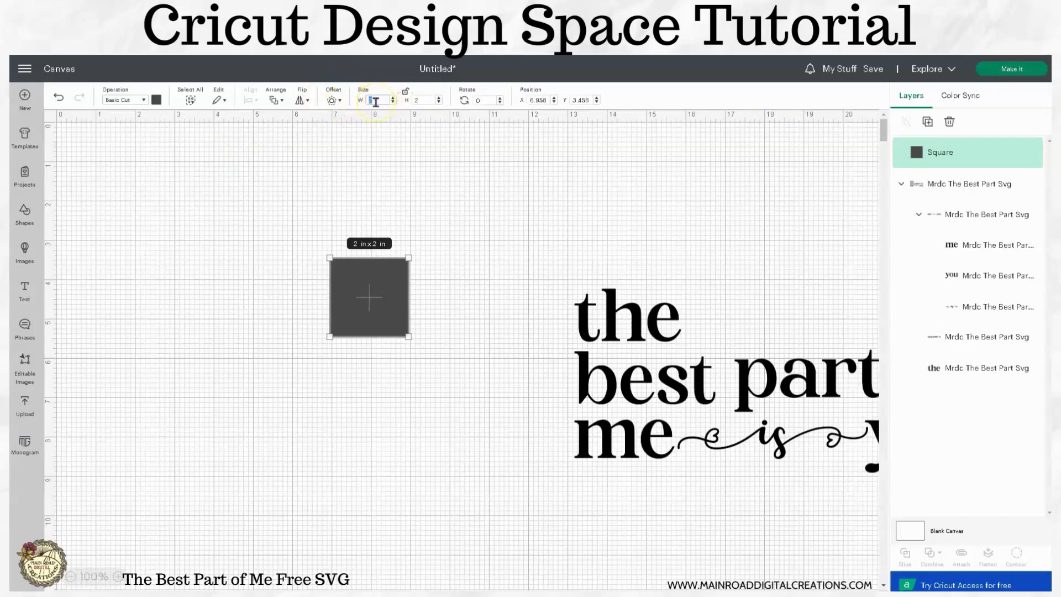
{"action": "double_click", "coordinate": [366, 100]}
{"action": "type", "text": "5"}
{"action": "double_click", "coordinate": [414, 100]}
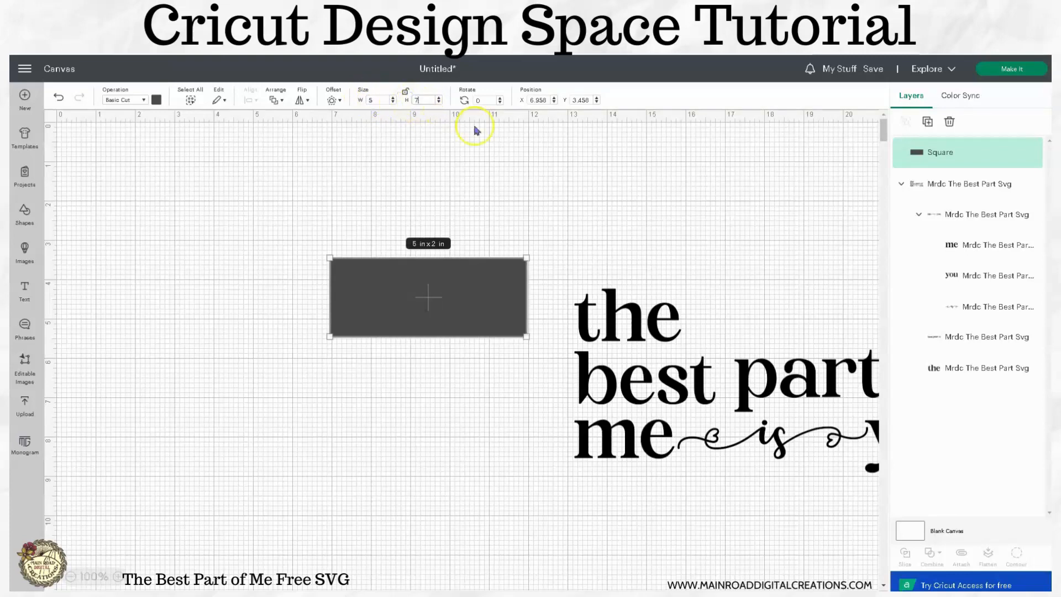
{"action": "key", "text": "Return"}
{"action": "left_click", "coordinate": [497, 142]}
{"action": "left_click_drag", "start_coordinate": [450, 317], "coordinate": [378, 250]}
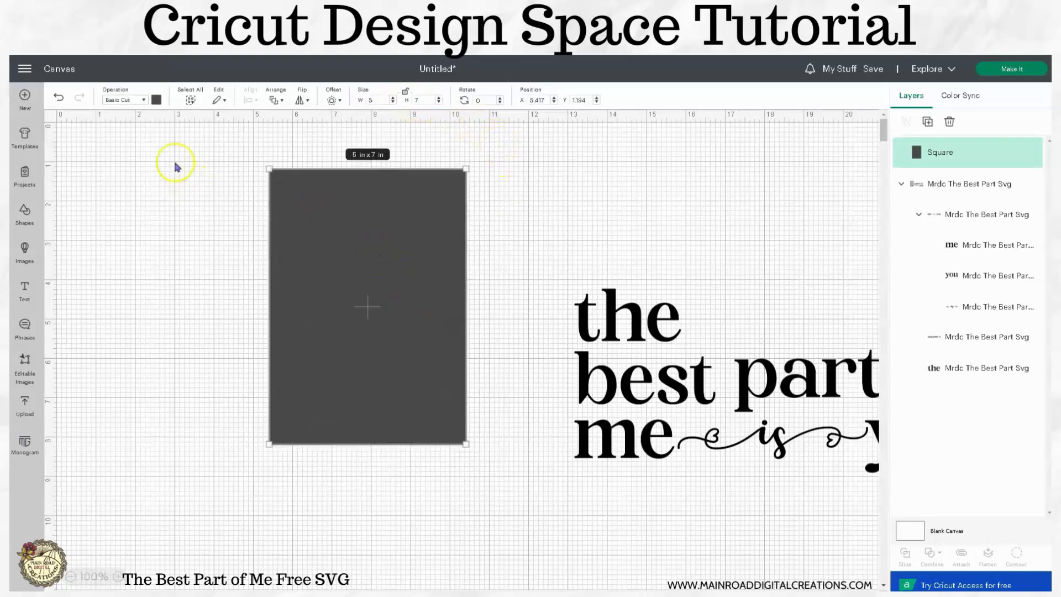
- Color the 5 x 7 in rectangle white and send it to the back
{"action": "left_click", "coordinate": [156, 99]}
{"action": "left_click", "coordinate": [168, 202]}
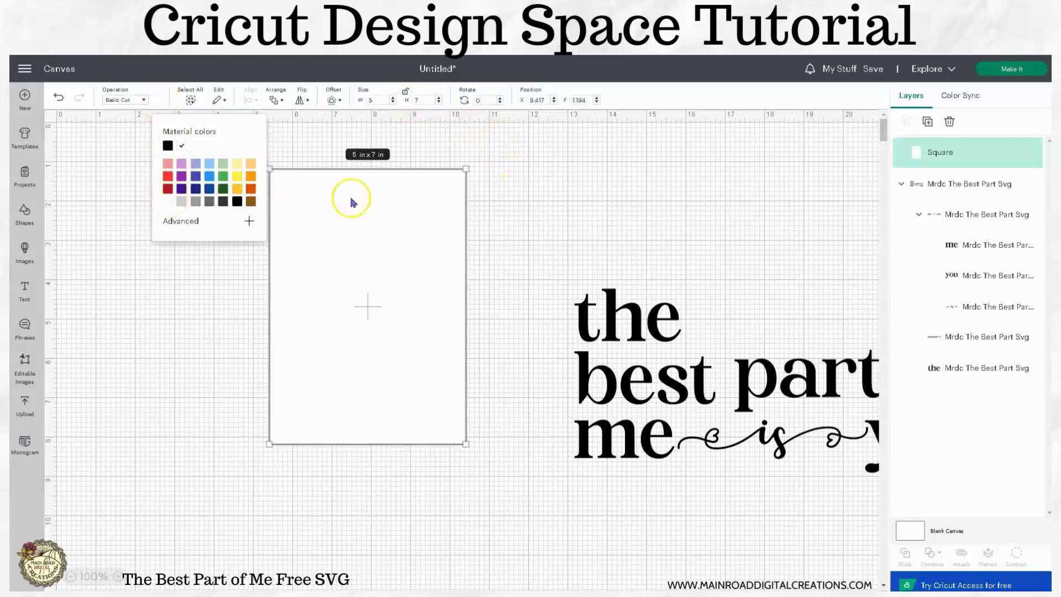
{"action": "left_click", "coordinate": [506, 177]}
{"action": "left_click", "coordinate": [372, 225]}
{"action": "left_click", "coordinate": [276, 99]}
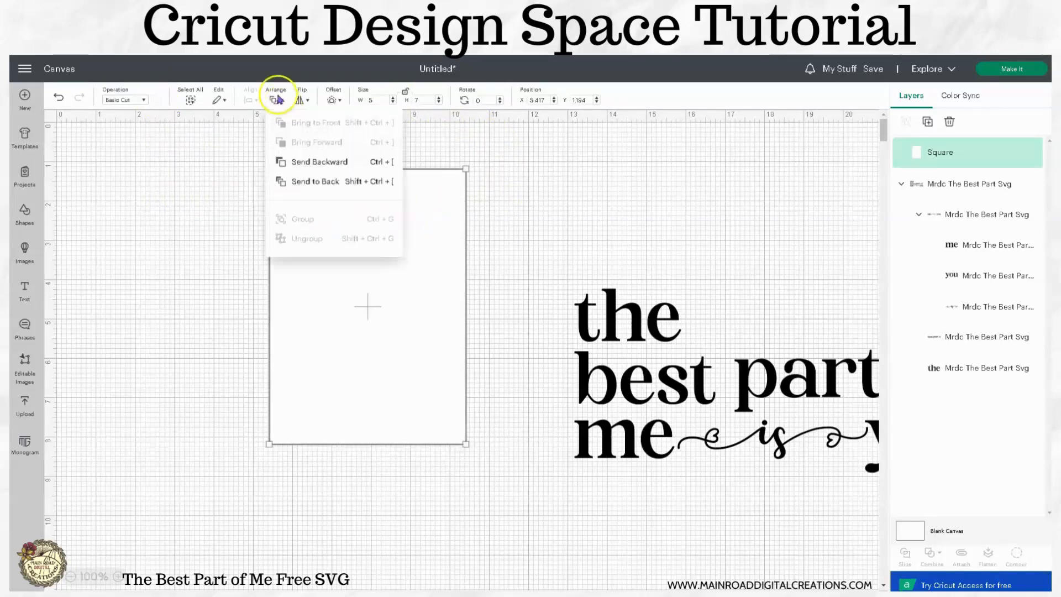
{"action": "left_click", "coordinate": [327, 180]}
{"action": "left_click", "coordinate": [540, 199]}
- Move the white rectangle to about X 4.5, Y 1.4 in, then shrink the quote to fit inside its lower part
{"action": "left_click_drag", "start_coordinate": [440, 338], "coordinate": [405, 344]}
{"action": "left_click_drag", "start_coordinate": [599, 443], "coordinate": [500, 388]}
{"action": "left_click_drag", "start_coordinate": [458, 247], "coordinate": [646, 330]}
{"action": "left_click_drag", "start_coordinate": [688, 414], "coordinate": [282, 429]}
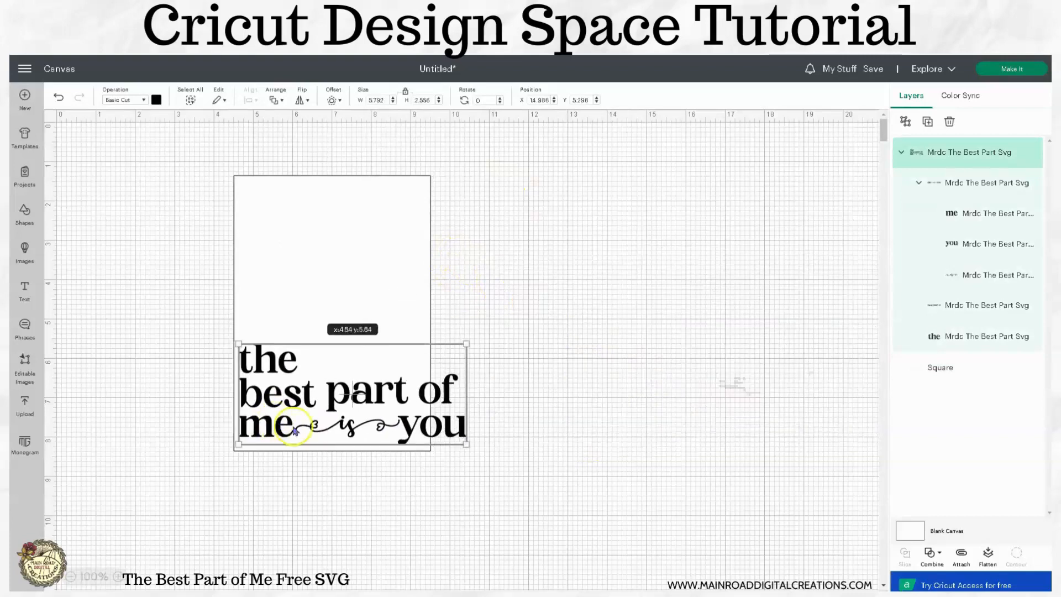
{"action": "left_click_drag", "start_coordinate": [467, 445], "coordinate": [375, 430]}
{"action": "left_click", "coordinate": [499, 381]}
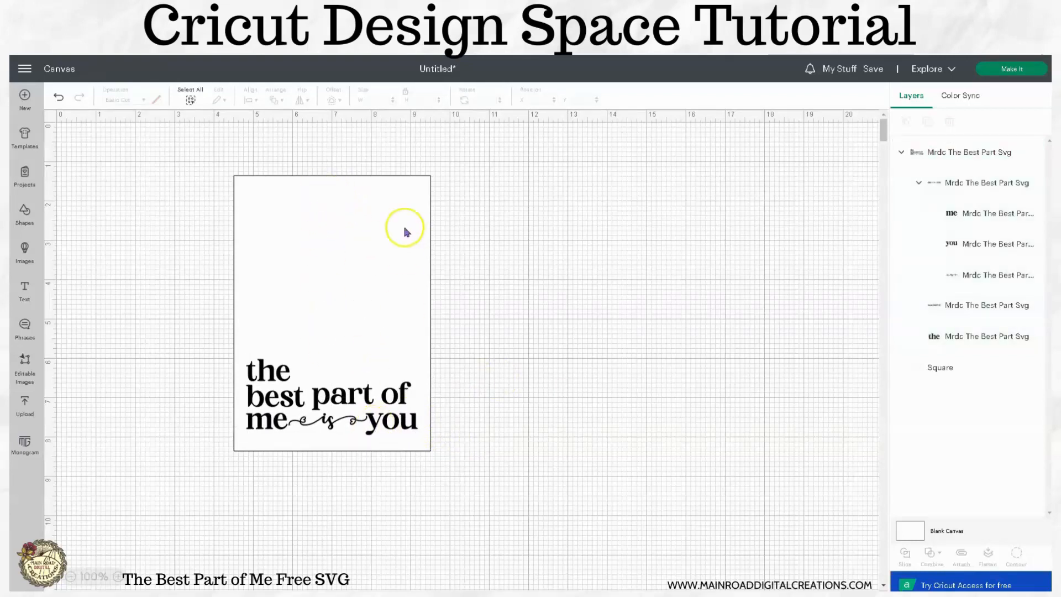
- Insert another square and place it beside the white rectangle at about X 11.4, Y 3 in
{"action": "left_click", "coordinate": [24, 221]}
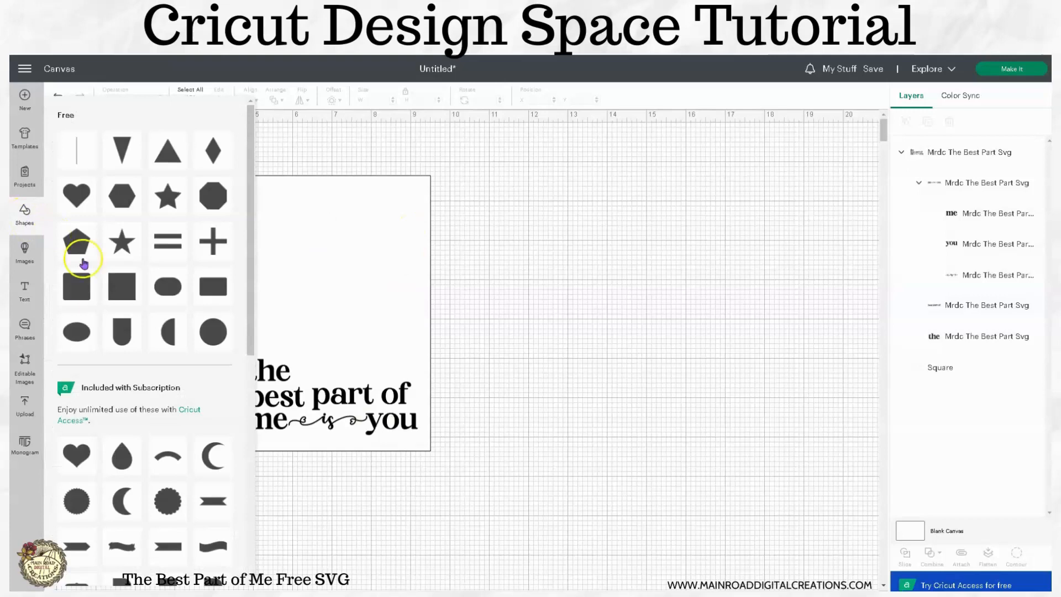
{"action": "left_click", "coordinate": [115, 300]}
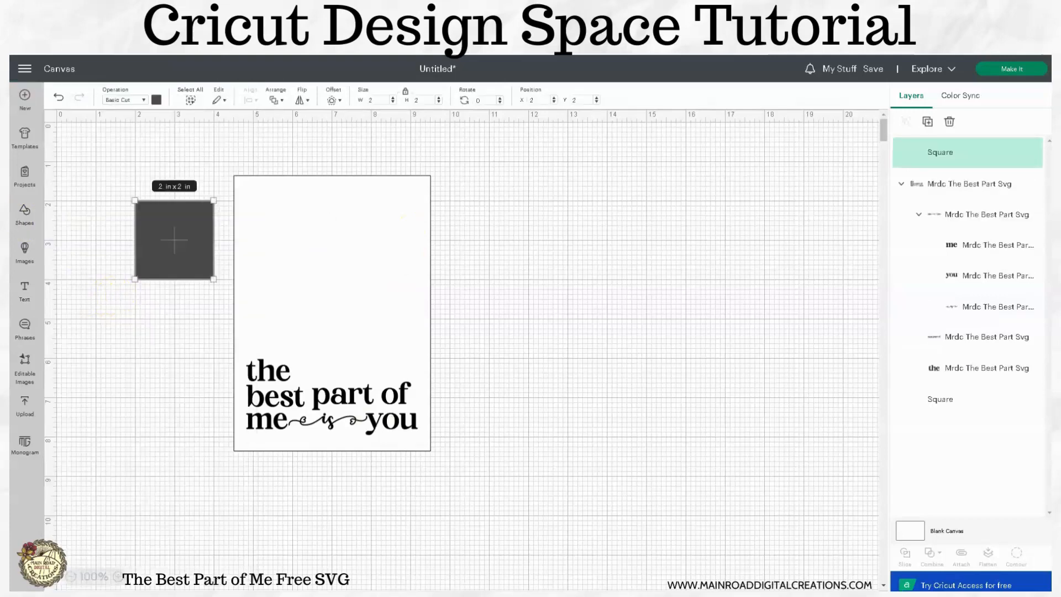
{"action": "left_click_drag", "start_coordinate": [182, 250], "coordinate": [548, 288]}
- Unlock the dark square's proportions and size it to 3 in wide by 4 in high
{"action": "left_click", "coordinate": [314, 220]}
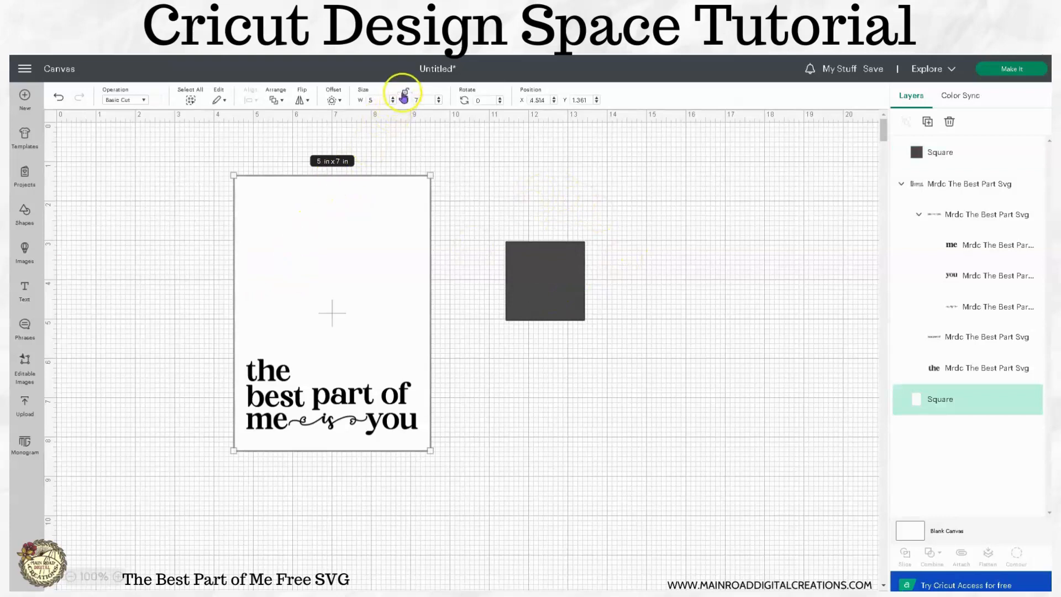
{"action": "left_click", "coordinate": [555, 276]}
{"action": "left_click", "coordinate": [405, 97]}
{"action": "left_click_drag", "start_coordinate": [376, 98], "coordinate": [367, 99]}
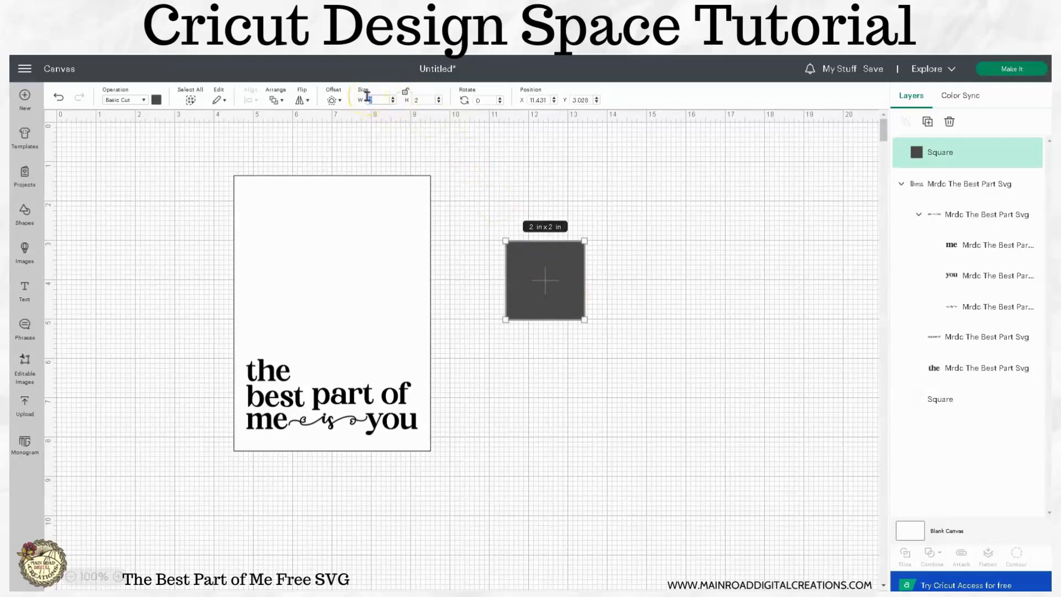
{"action": "key", "text": "Return"}
{"action": "left_click", "coordinate": [687, 293]}
{"action": "left_click", "coordinate": [601, 266]}
{"action": "left_click_drag", "start_coordinate": [426, 100], "coordinate": [411, 105]}
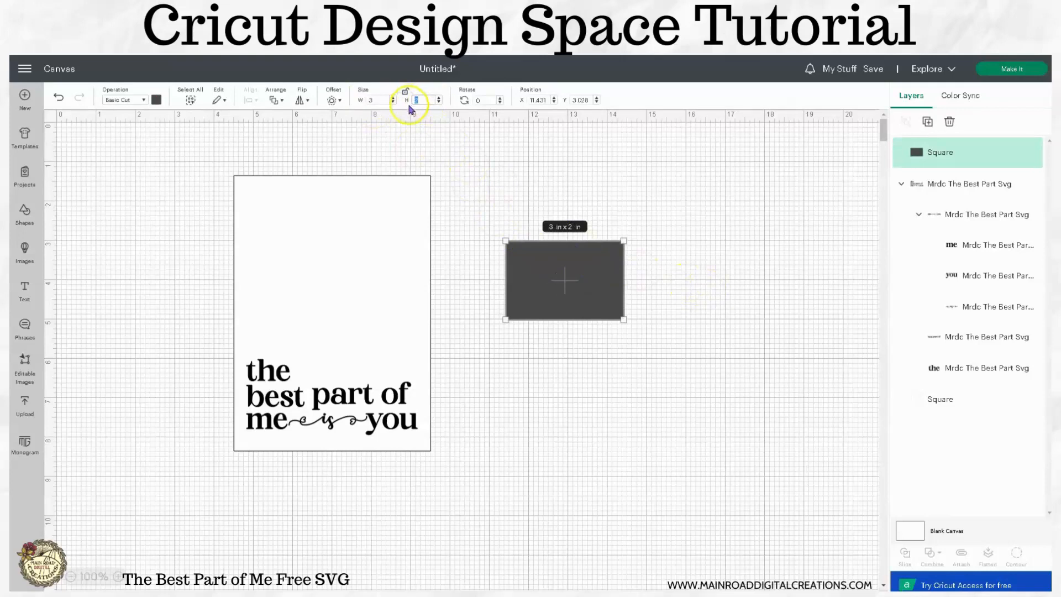
{"action": "type", "text": "4"}
{"action": "key", "text": "Return"}
{"action": "left_click", "coordinate": [694, 237]}
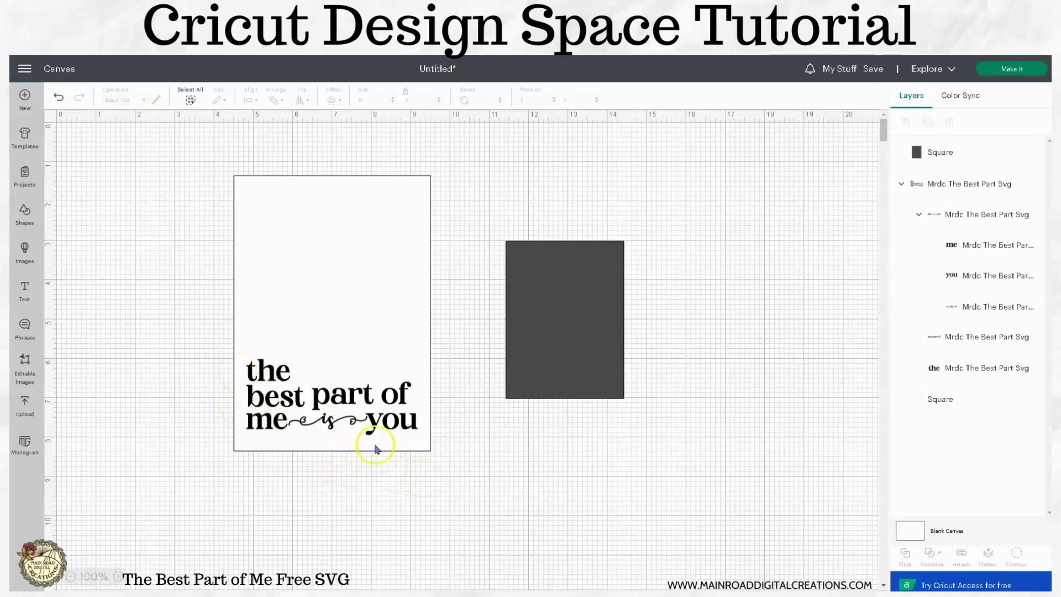
- Place the dark rectangle on the upper part of the white one, then enlarge the quote to about 4.54 in wide and raise it
{"action": "left_click_drag", "start_coordinate": [567, 360], "coordinate": [367, 307]}
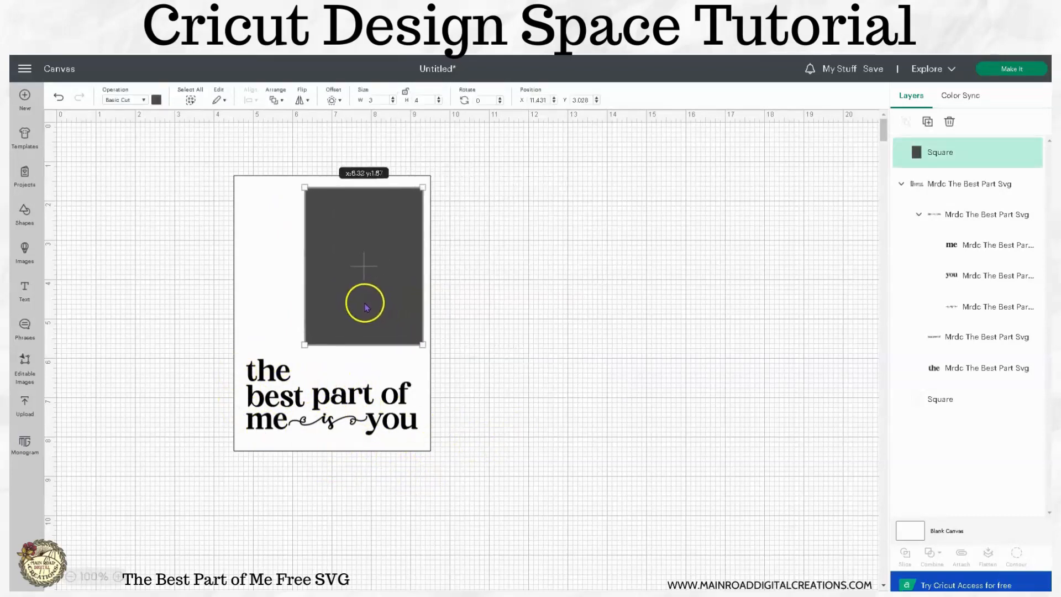
{"action": "left_click", "coordinate": [524, 336]}
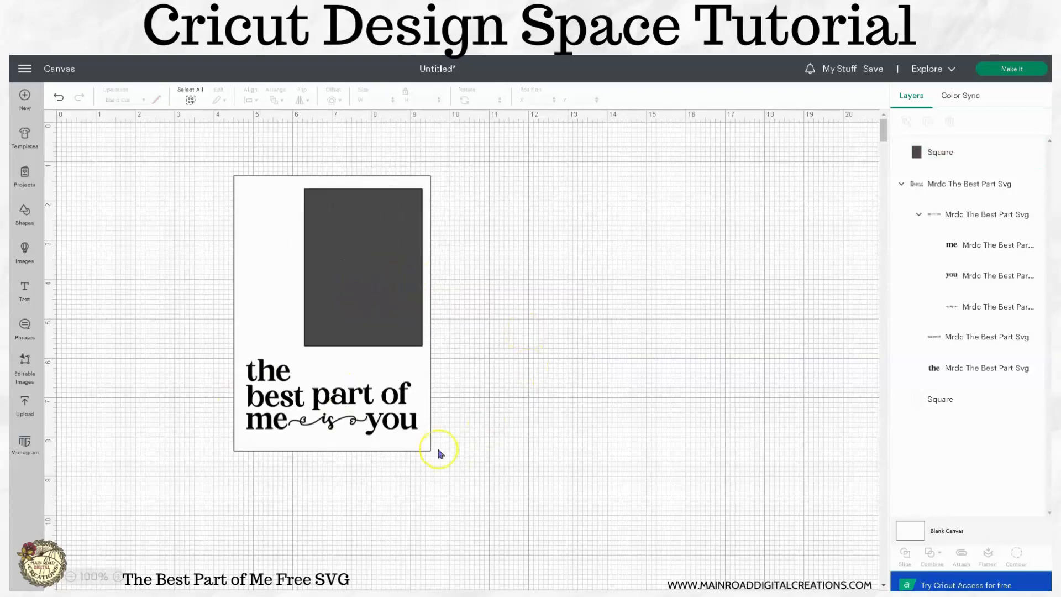
{"action": "left_click", "coordinate": [414, 434]}
{"action": "left_click_drag", "start_coordinate": [420, 436], "coordinate": [416, 408]}
{"action": "left_click", "coordinate": [500, 410]}
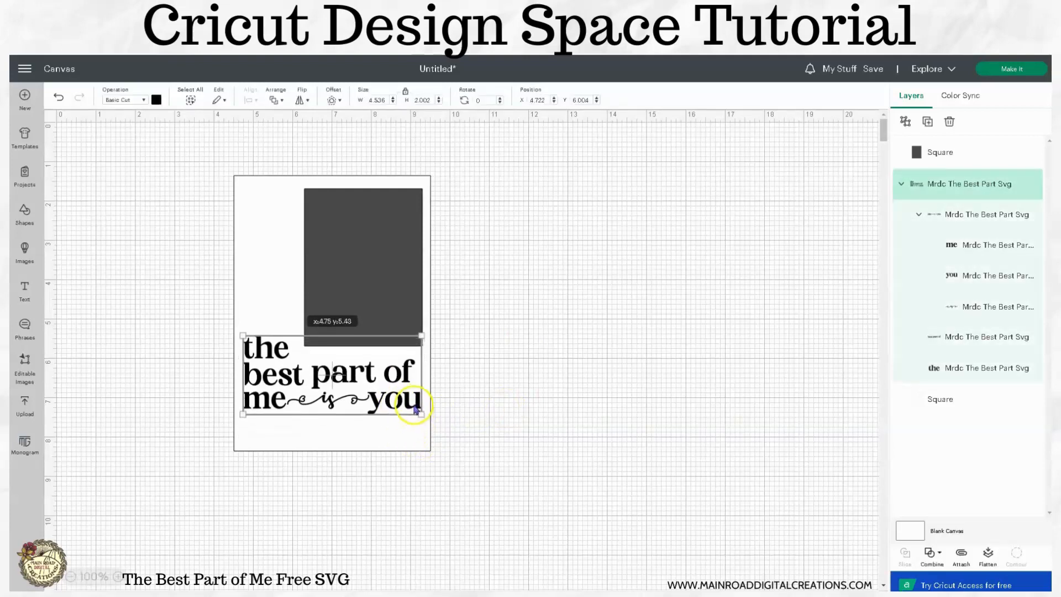
- Fine-tune the layout, nudging the quote slightly down and the dark rectangle to about X 6.29, Y 1.88 in
{"action": "left_click_drag", "start_coordinate": [396, 274], "coordinate": [396, 278]}
{"action": "left_click", "coordinate": [388, 401]}
{"action": "left_click_drag", "start_coordinate": [388, 401], "coordinate": [390, 401]}
{"action": "left_click", "coordinate": [511, 430]}
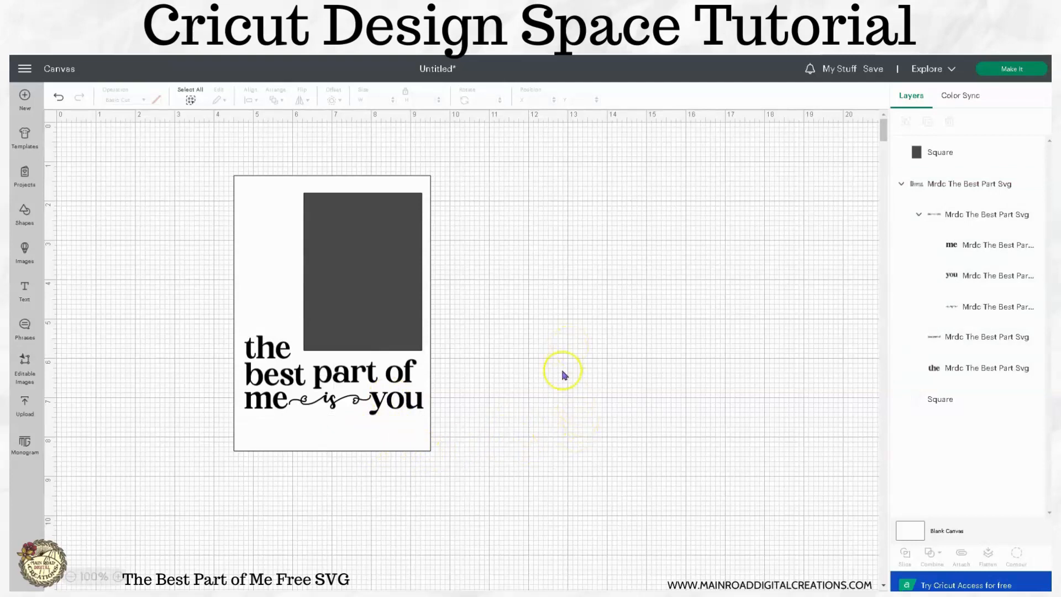
{"action": "left_click_drag", "start_coordinate": [416, 407], "coordinate": [414, 413]}
{"action": "left_click", "coordinate": [460, 369]}
{"action": "left_click", "coordinate": [411, 323]}
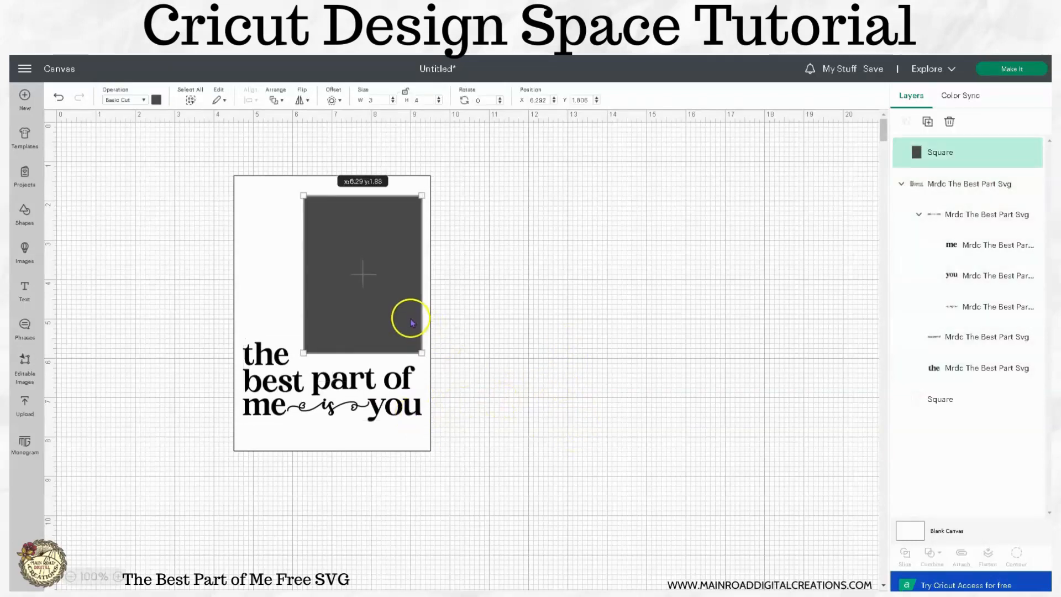
{"action": "left_click", "coordinate": [482, 332]}
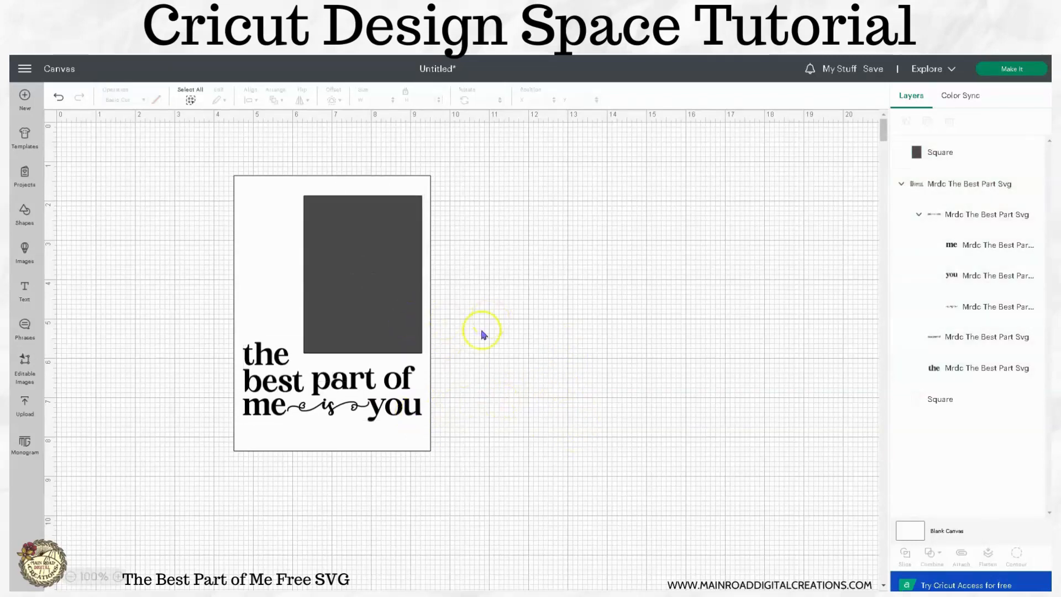
- Add a text object in the Adoha system font and move it to the empty canvas beside the layout
{"action": "left_click", "coordinate": [324, 404]}
{"action": "left_click", "coordinate": [26, 290]}
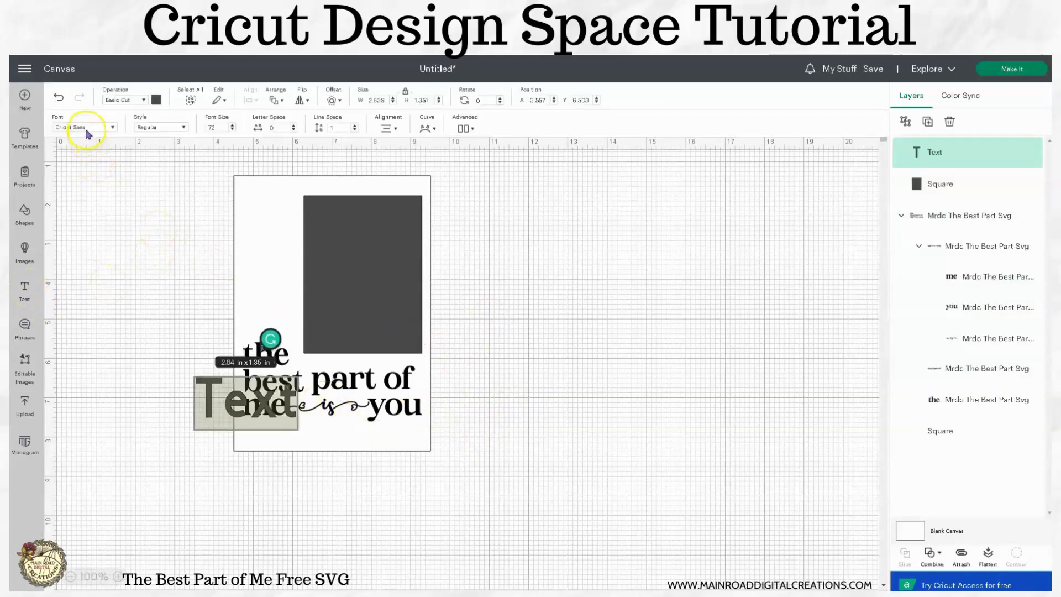
{"action": "left_click", "coordinate": [87, 130]}
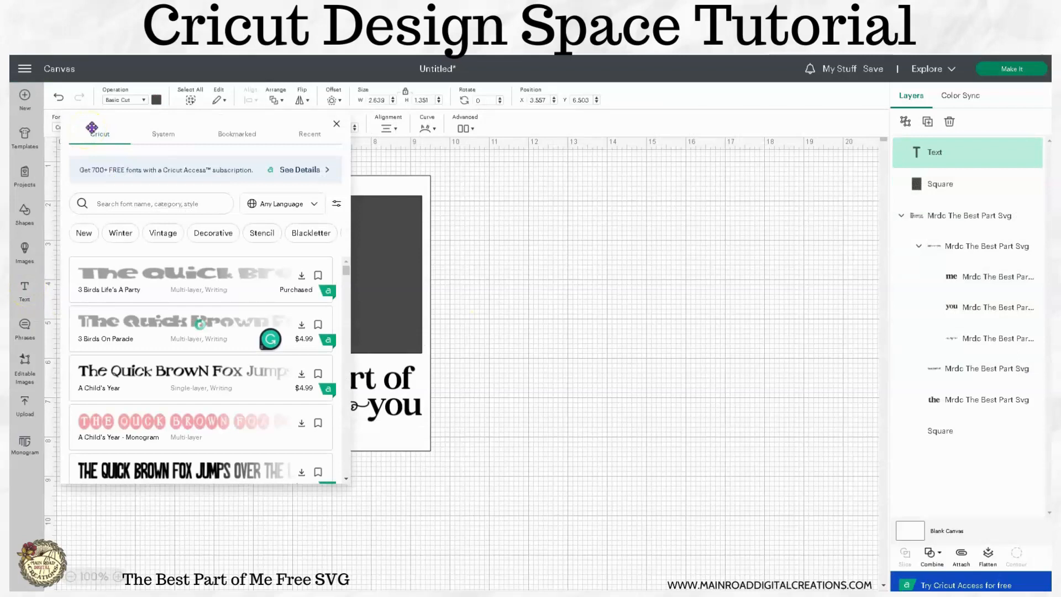
{"action": "left_click", "coordinate": [158, 137]}
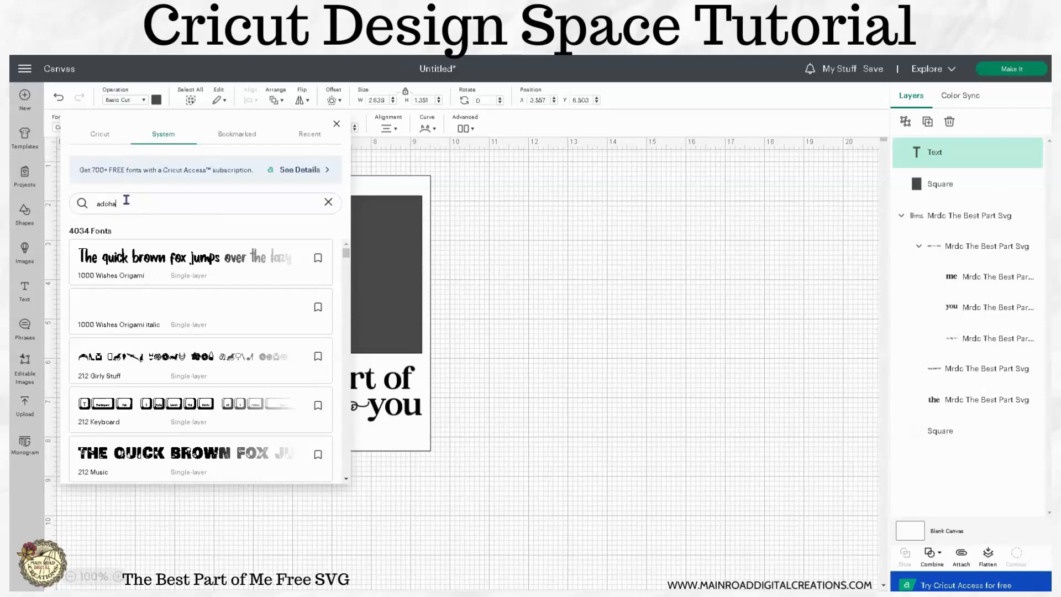
{"action": "left_click", "coordinate": [167, 261]}
{"action": "left_click", "coordinate": [529, 270]}
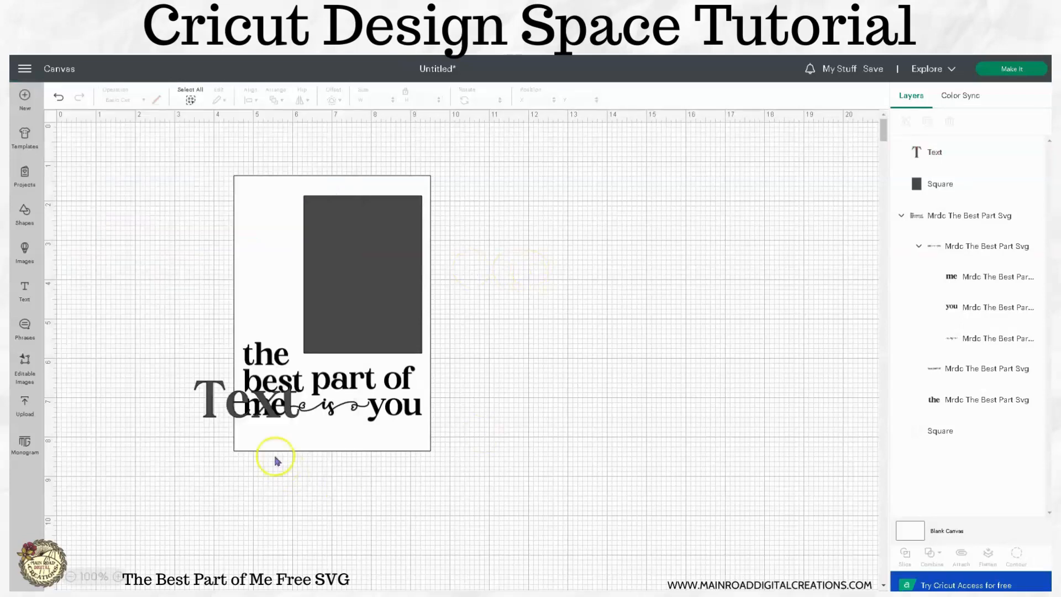
{"action": "left_click_drag", "start_coordinate": [210, 417], "coordinate": [556, 374]}
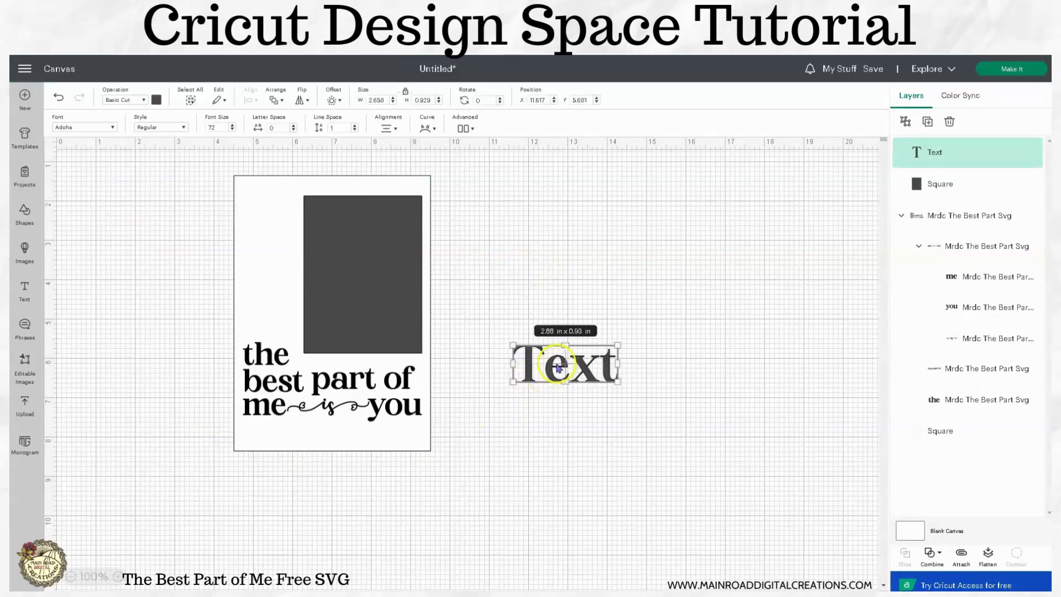
- Replace the placeholder text with the date 10.21.17 on a single line
{"action": "double_click", "coordinate": [555, 366]}
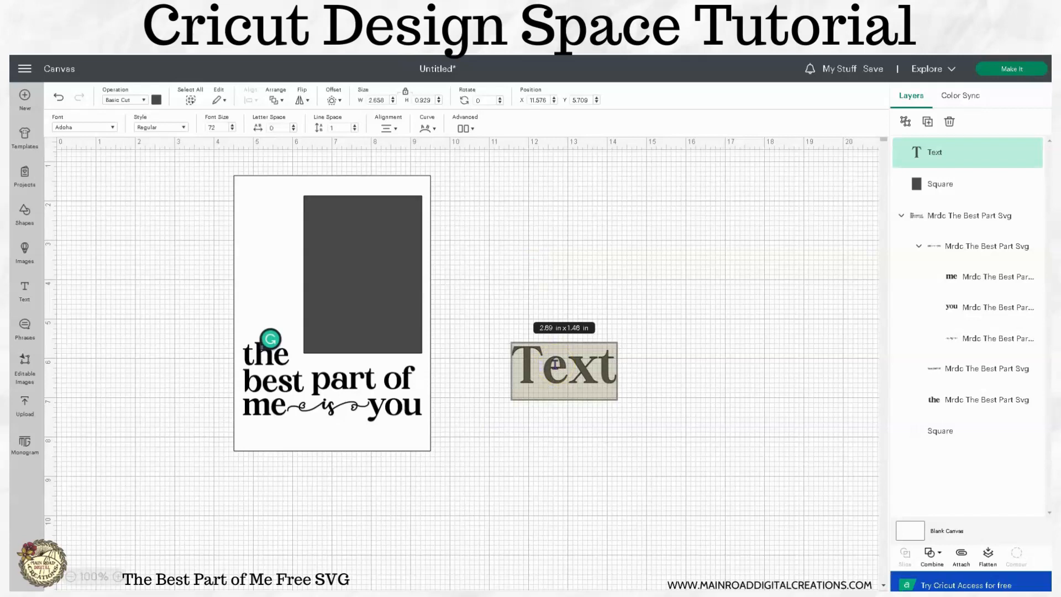
{"action": "type", "text": "10.17."}
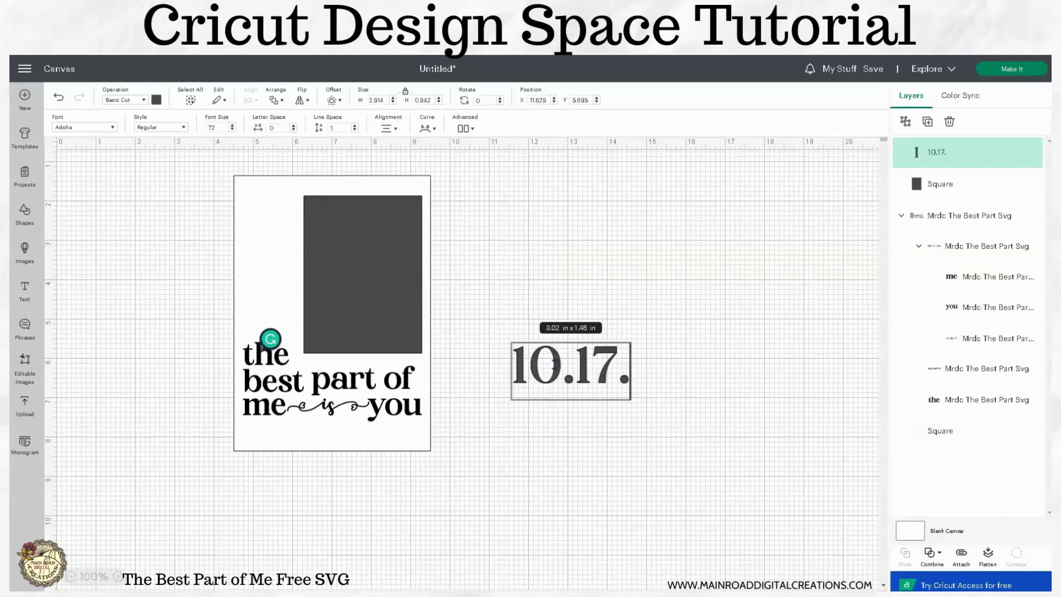
{"action": "key", "text": "BackSpace"}
{"action": "key", "text": "BackSpace"}
{"action": "key", "text": "BackSpace"}
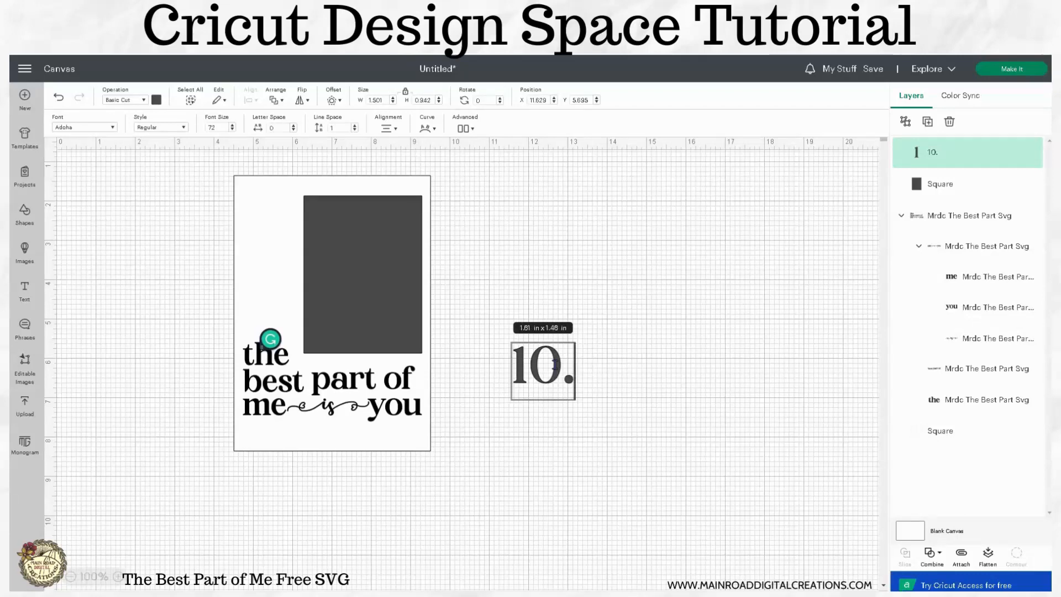
{"action": "type", "text": "21.17"}
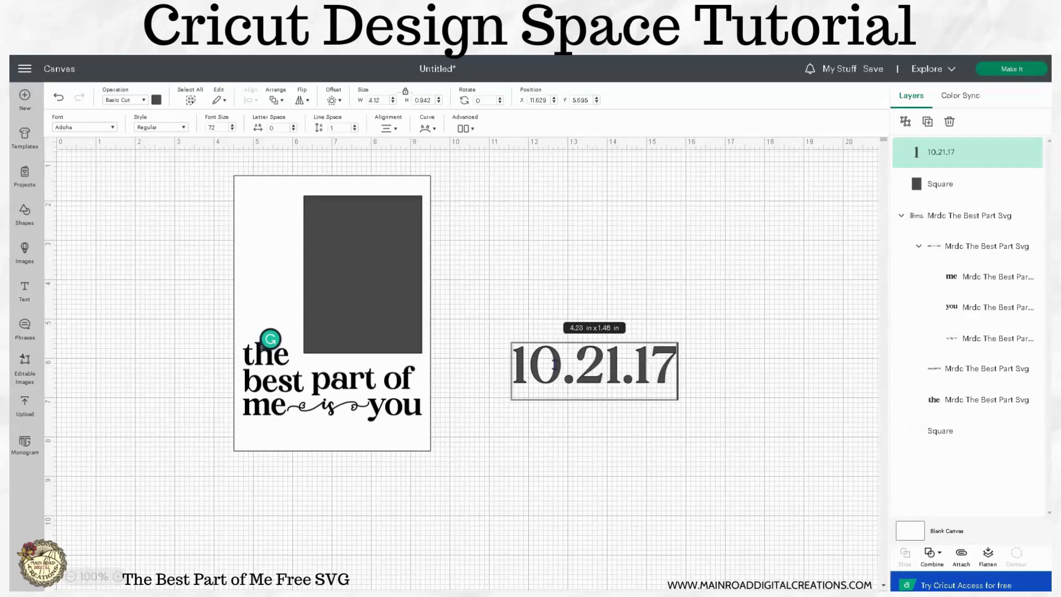
{"action": "key", "text": "Return"}
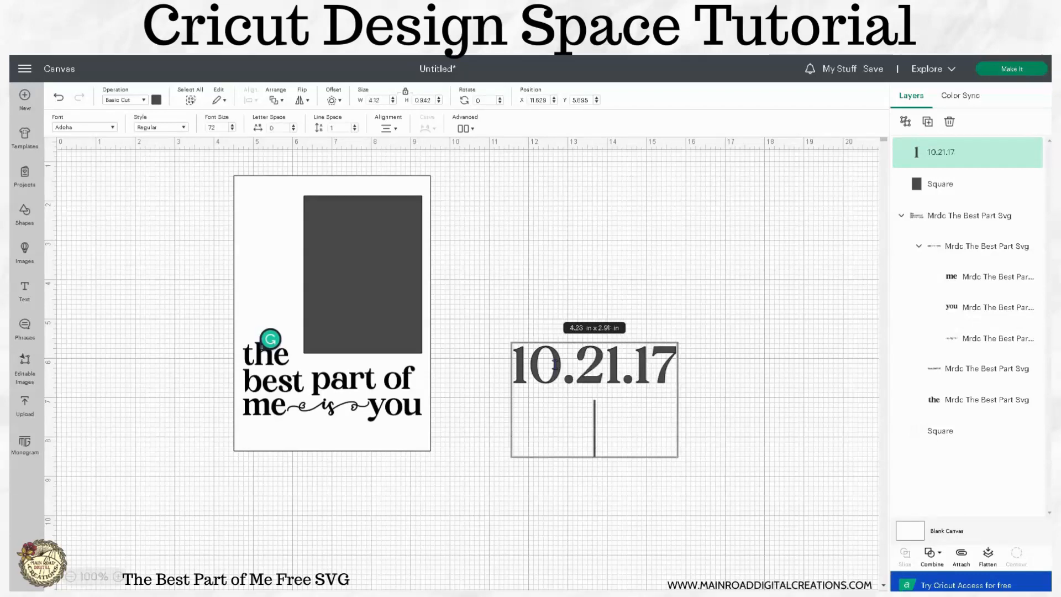
{"action": "key", "text": "BackSpace"}
- Shrink the date text to about 2.86 in wide and recolor it black like the quote
{"action": "left_click", "coordinate": [692, 389]}
{"action": "left_click", "coordinate": [635, 374]}
{"action": "left_click_drag", "start_coordinate": [677, 383], "coordinate": [627, 370]}
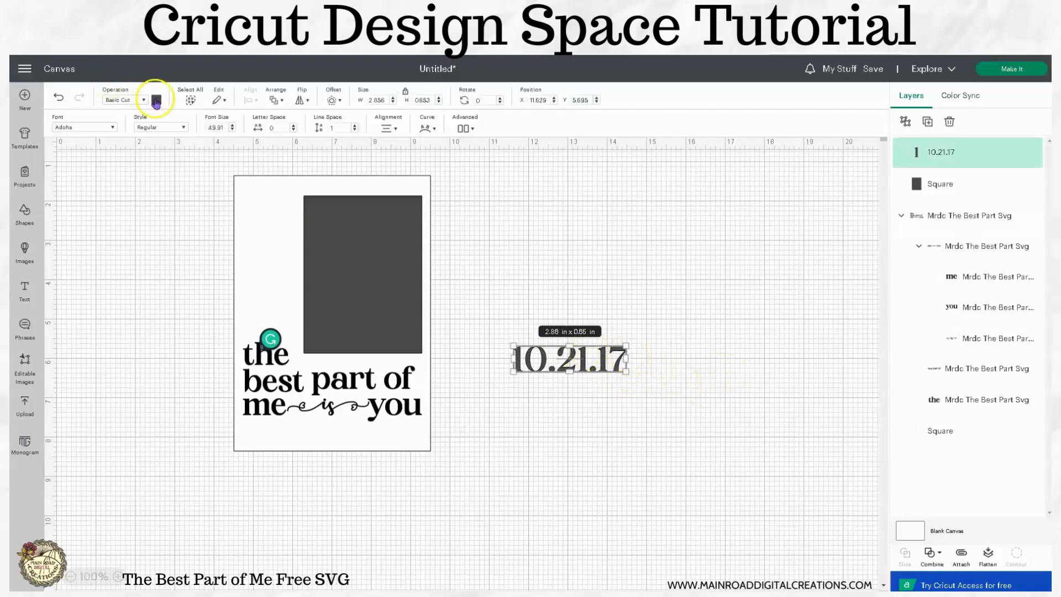
{"action": "left_click", "coordinate": [157, 100]}
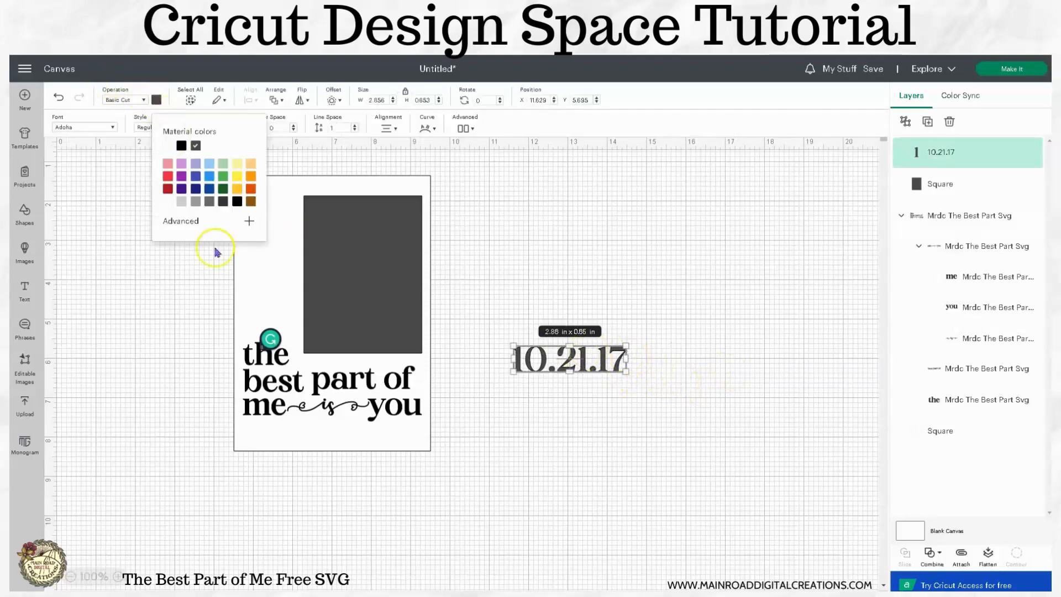
{"action": "left_click", "coordinate": [182, 147]}
{"action": "left_click", "coordinate": [557, 199]}
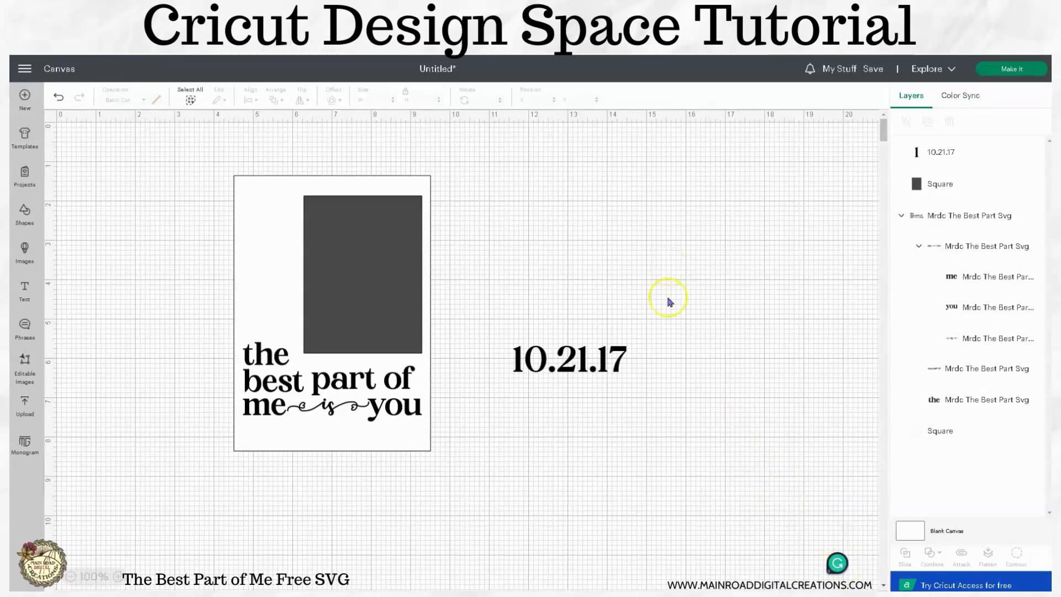
- Shrink the date to about 1.61 in wide and place it under "you" at about X 7.64, Y 7.82 in
{"action": "left_click", "coordinate": [620, 359]}
{"action": "left_click_drag", "start_coordinate": [630, 373], "coordinate": [411, 442]}
{"action": "left_click", "coordinate": [644, 371]}
{"action": "left_click", "coordinate": [568, 362]}
{"action": "left_click", "coordinate": [408, 439]}
{"action": "left_click", "coordinate": [496, 405]}
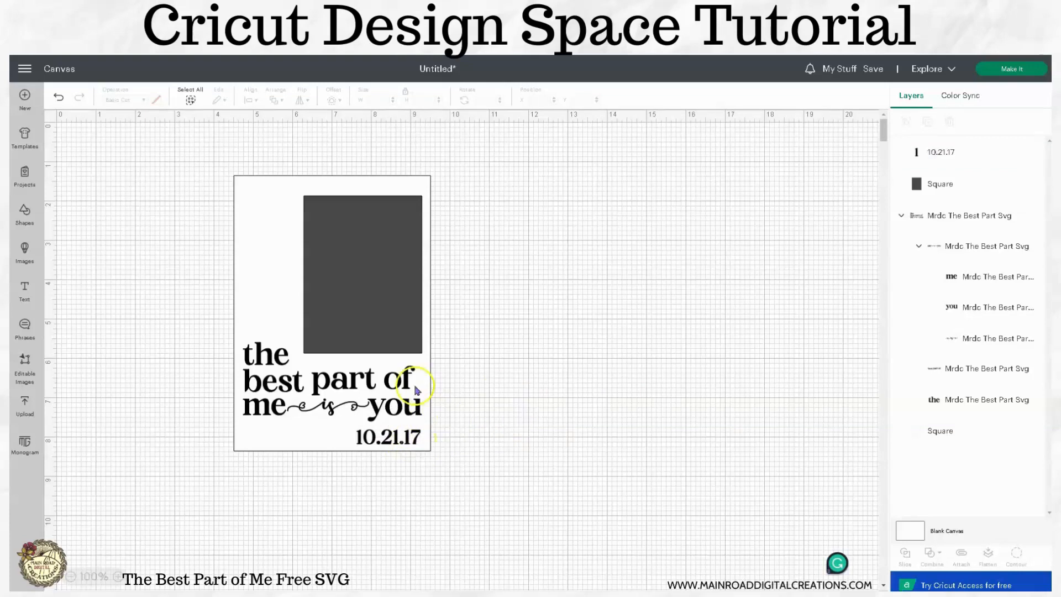
- Align the right edges of the date and the quote
{"action": "left_click", "coordinate": [404, 391]}
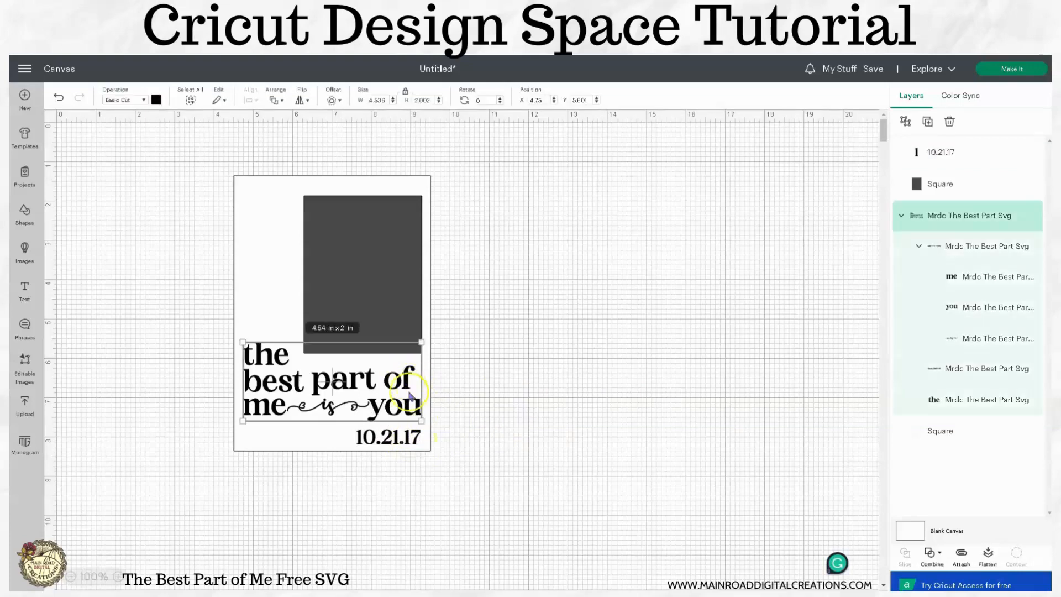
{"action": "left_click", "coordinate": [401, 449]}
{"action": "left_click", "coordinate": [438, 434]}
{"action": "left_click", "coordinate": [415, 436]}
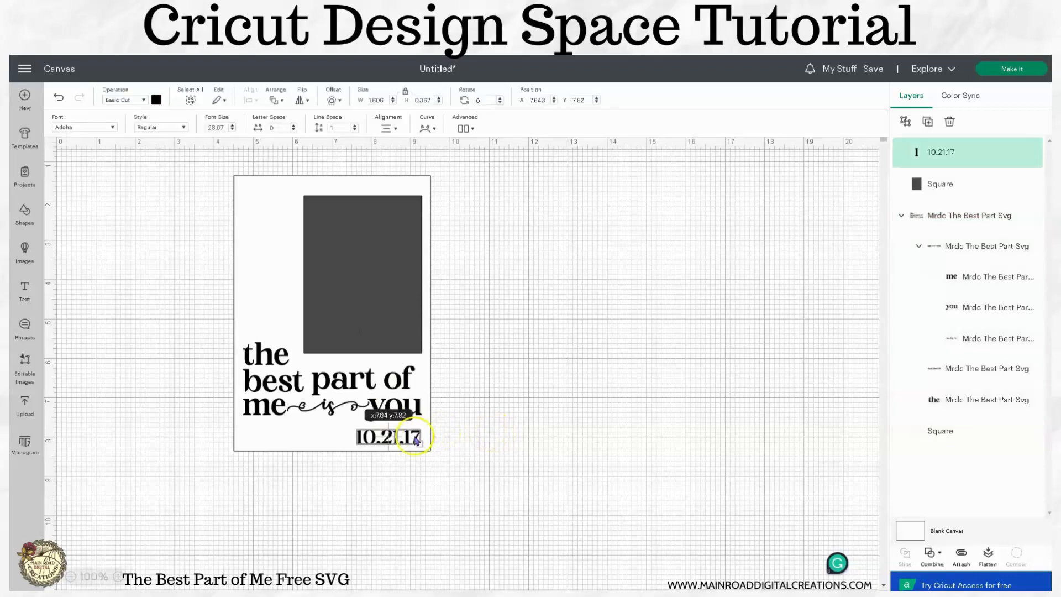
{"action": "left_click", "coordinate": [407, 391], "text": "shift"}
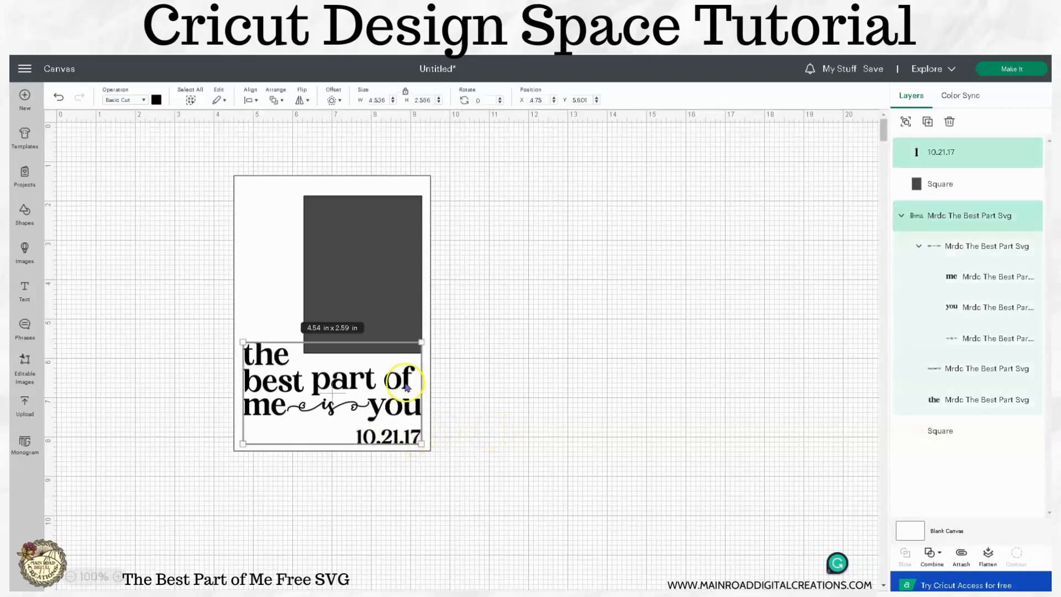
{"action": "left_click", "coordinate": [254, 100]}
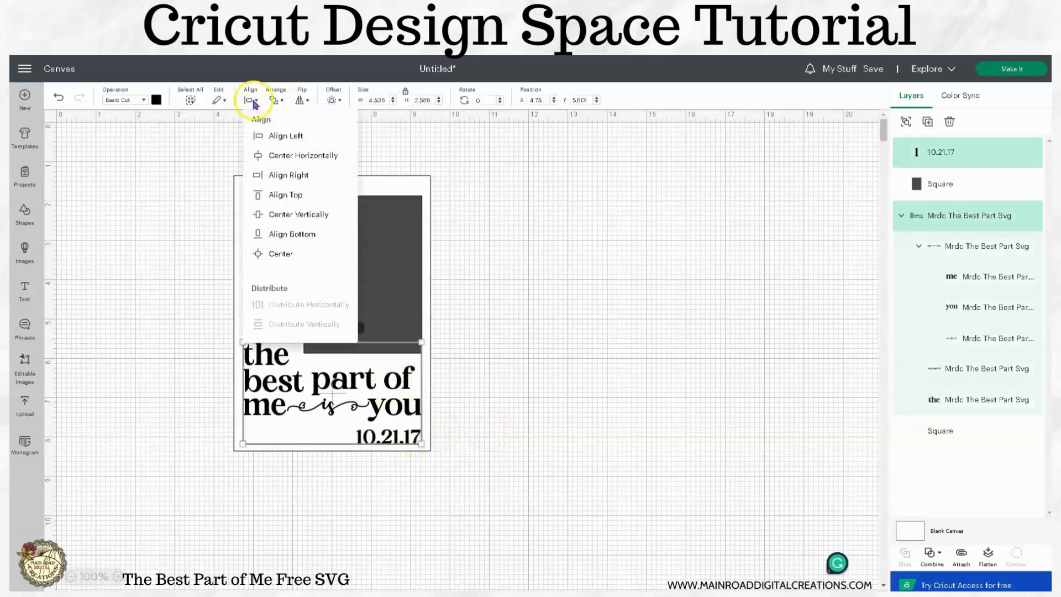
{"action": "left_click", "coordinate": [262, 174]}
{"action": "left_click", "coordinate": [522, 355]}
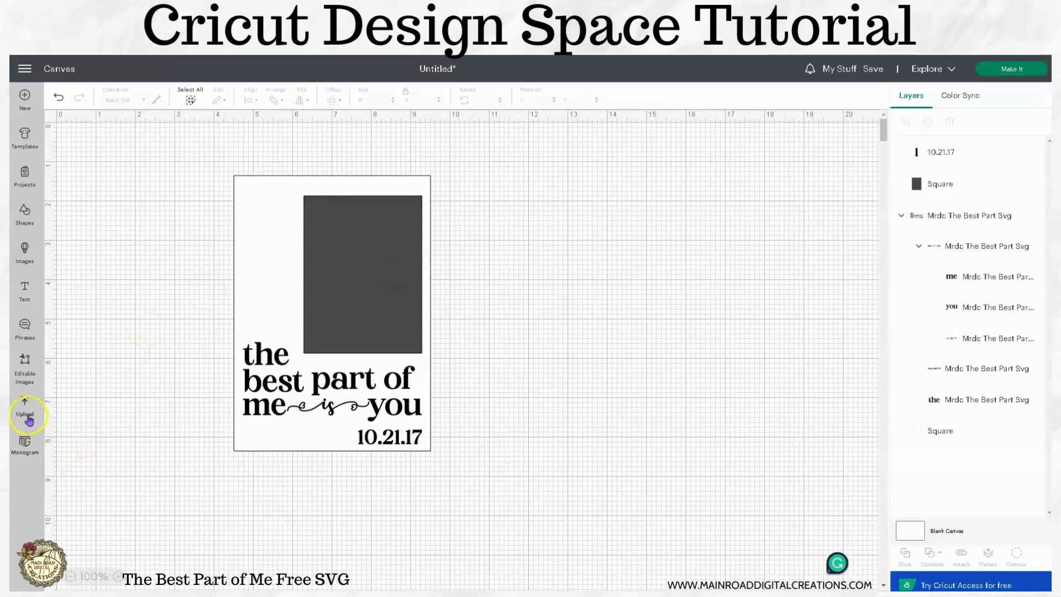
- Add the couple's photo from the recent uploads to the canvas
{"action": "left_click", "coordinate": [25, 409]}
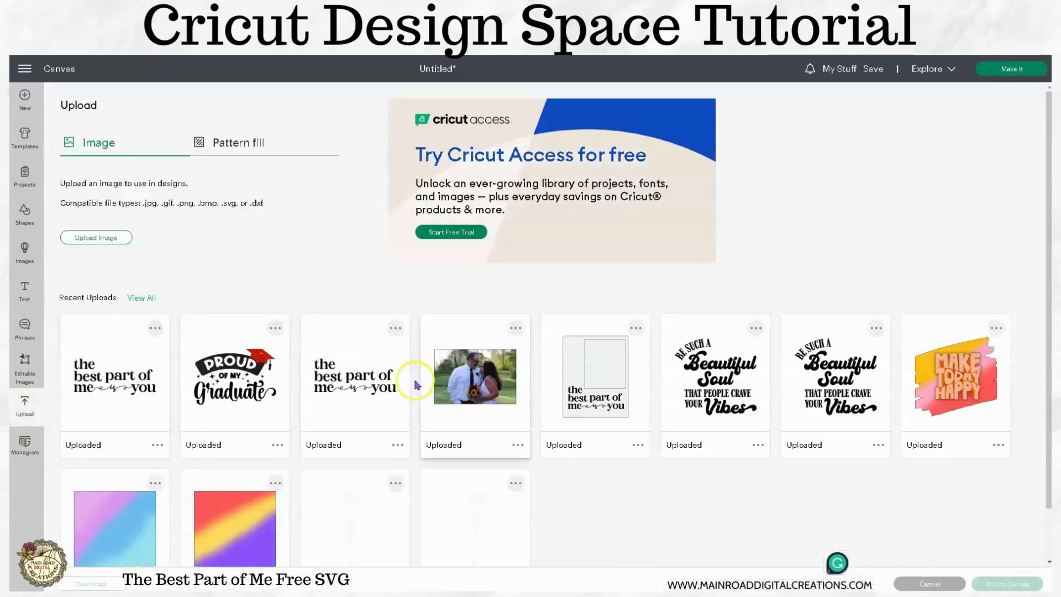
{"action": "left_click", "coordinate": [437, 378]}
{"action": "left_click", "coordinate": [1002, 585]}
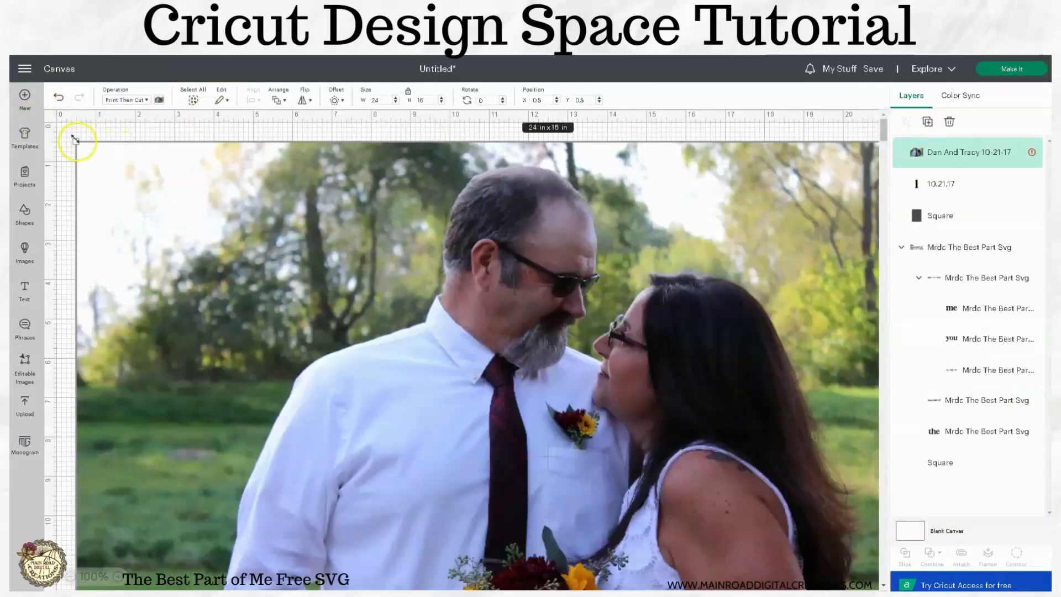
- Shrink the photo to about 7.67 x 5.11 in and place it beside the layout at about X 10.56, Y 1.04 in
{"action": "left_click_drag", "start_coordinate": [75, 140], "coordinate": [599, 490]}
{"action": "left_click_drag", "start_coordinate": [741, 520], "coordinate": [582, 194]}
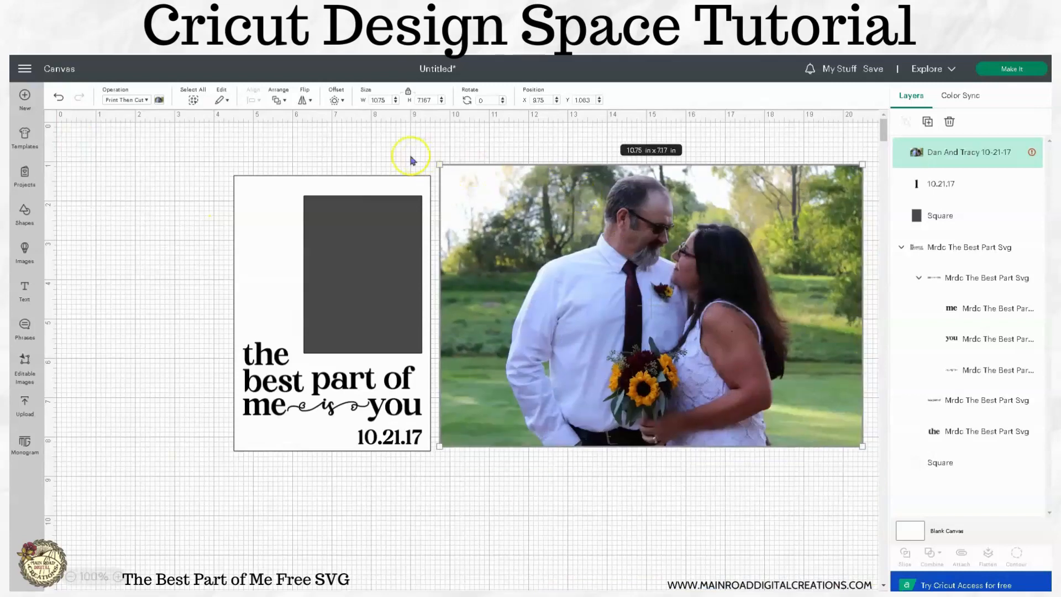
{"action": "left_click_drag", "start_coordinate": [440, 164], "coordinate": [562, 244]}
{"action": "left_click_drag", "start_coordinate": [711, 316], "coordinate": [620, 235]}
- Duplicate the 3 x 4 in rectangle, place the copy over the couple and enlarge it proportionally to about 3.74 x 4.98 in
{"action": "left_click", "coordinate": [372, 249]}
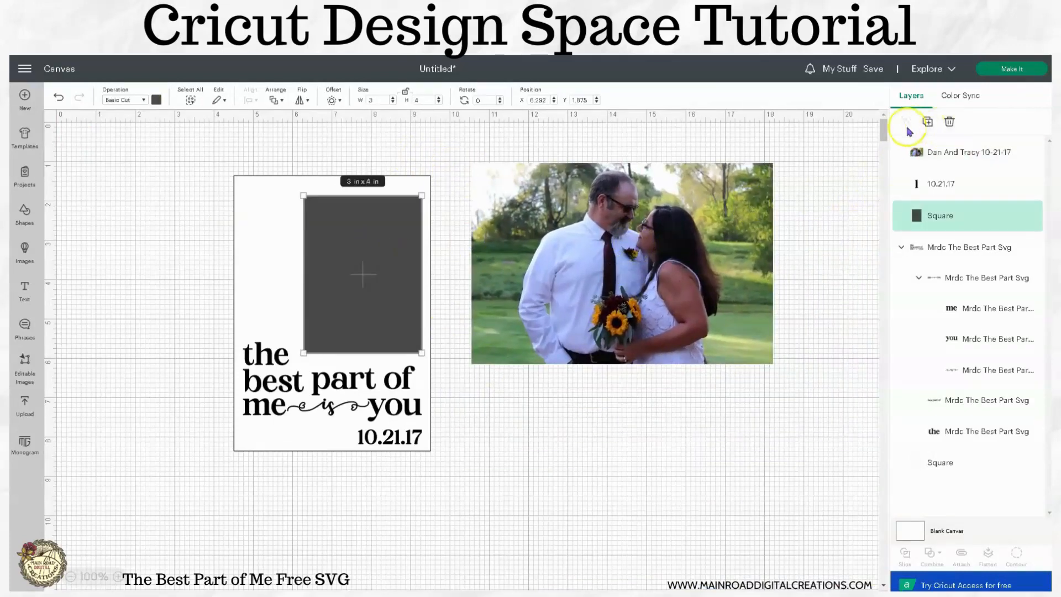
{"action": "left_click", "coordinate": [928, 123]}
{"action": "left_click_drag", "start_coordinate": [159, 209], "coordinate": [608, 225]}
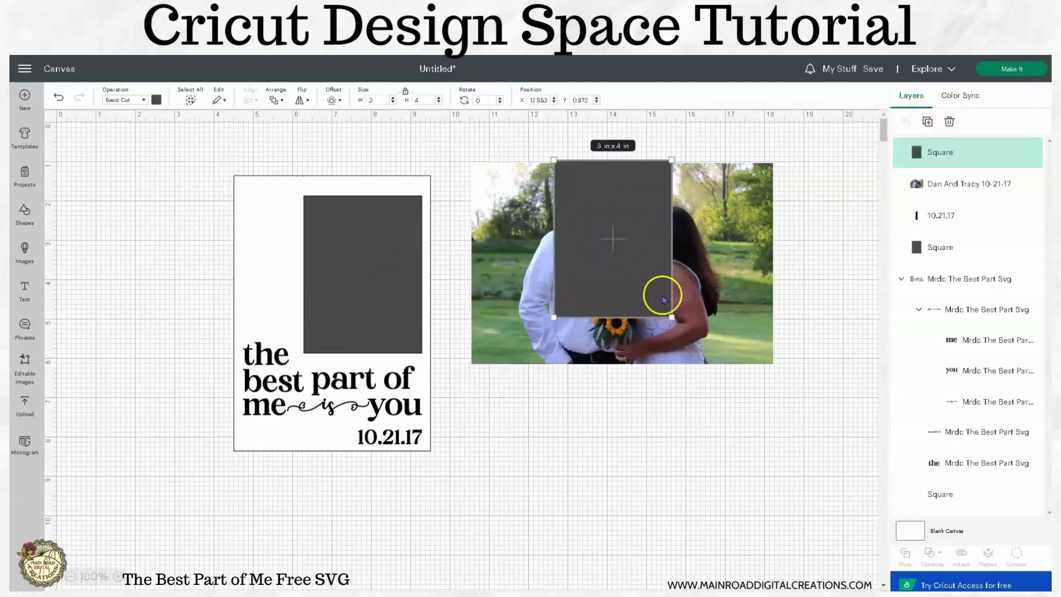
{"action": "left_click_drag", "start_coordinate": [672, 320], "coordinate": [699, 357]}
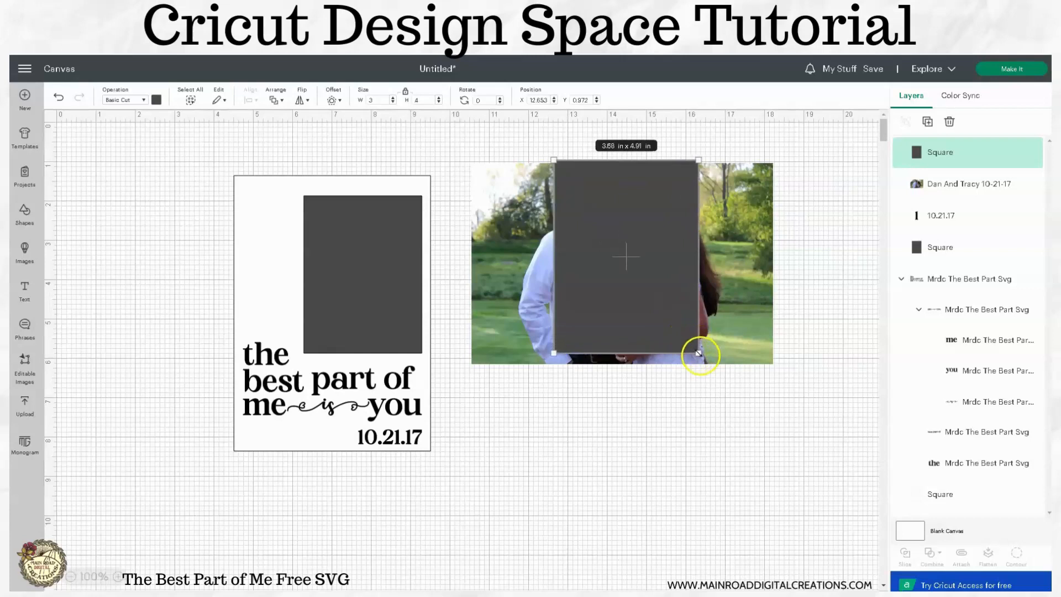
{"action": "left_click_drag", "start_coordinate": [665, 303], "coordinate": [668, 313]}
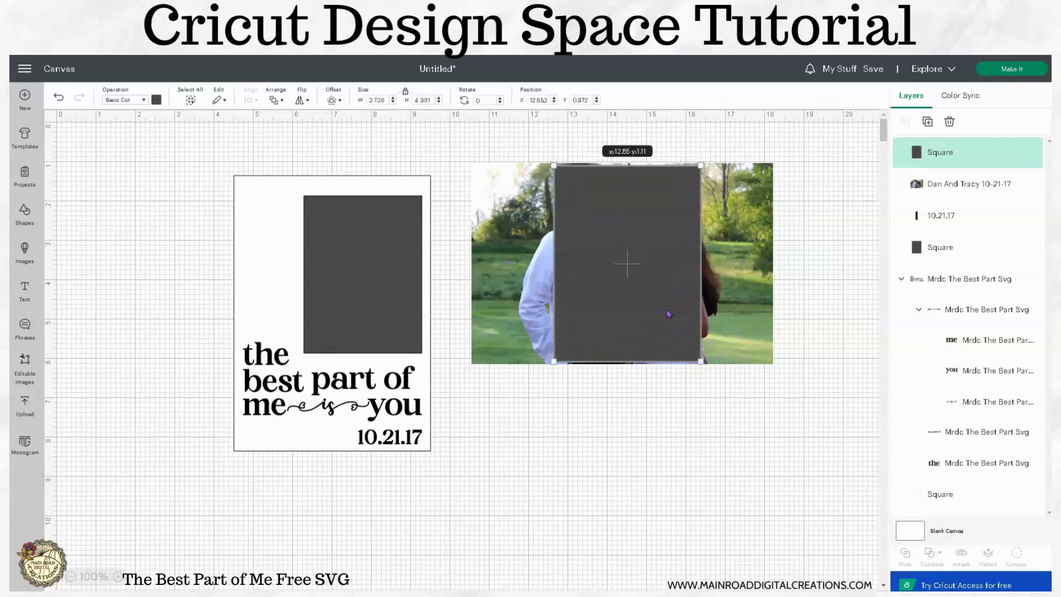
- Bring the photo to the front so it covers the enlarged rectangle
{"action": "left_click", "coordinate": [774, 393]}
{"action": "left_click", "coordinate": [746, 287]}
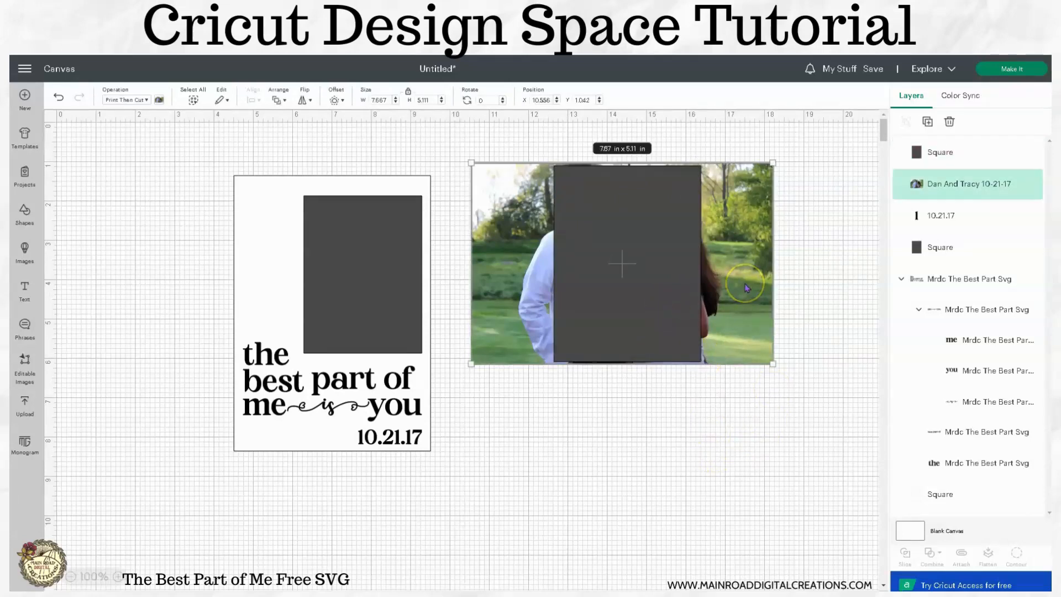
{"action": "right_click", "coordinate": [746, 288]}
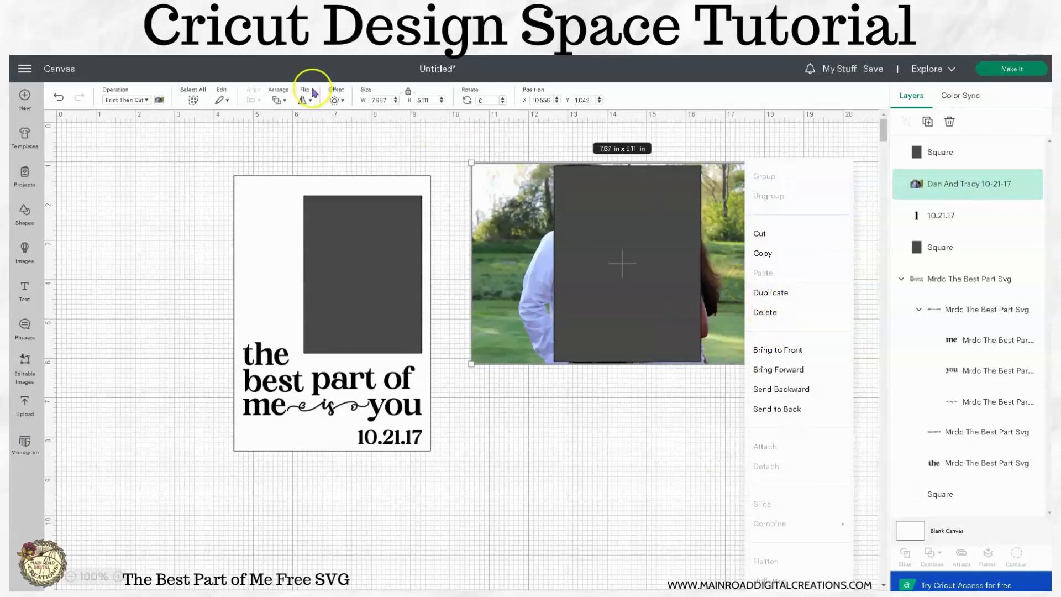
{"action": "left_click", "coordinate": [794, 350]}
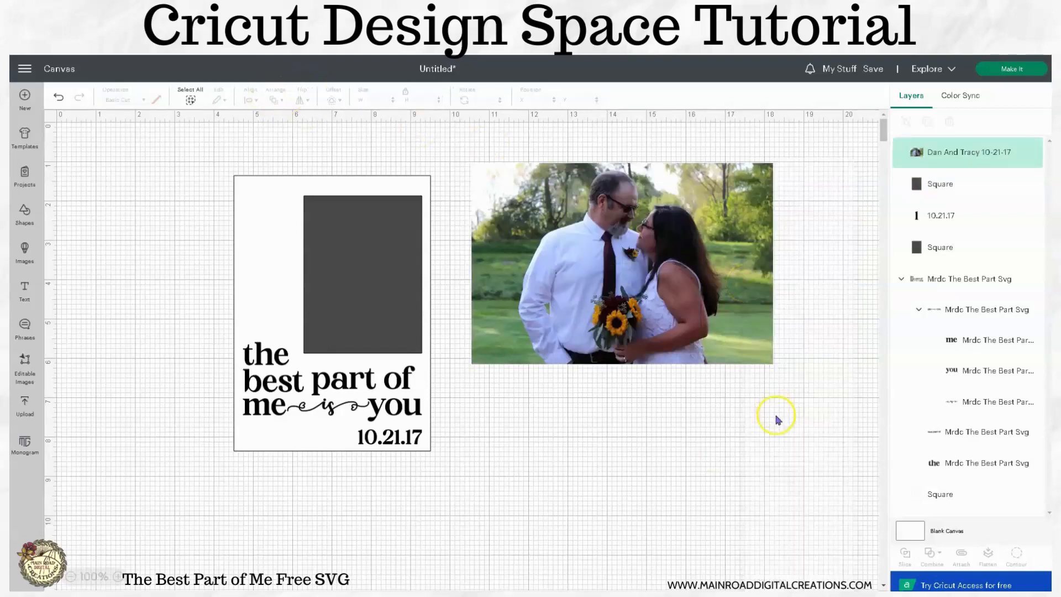
- Check the framing by selecting the rectangle behind the photo, and nudge the photo to about X 10.64, Y 1 in
{"action": "left_click", "coordinate": [909, 248]}
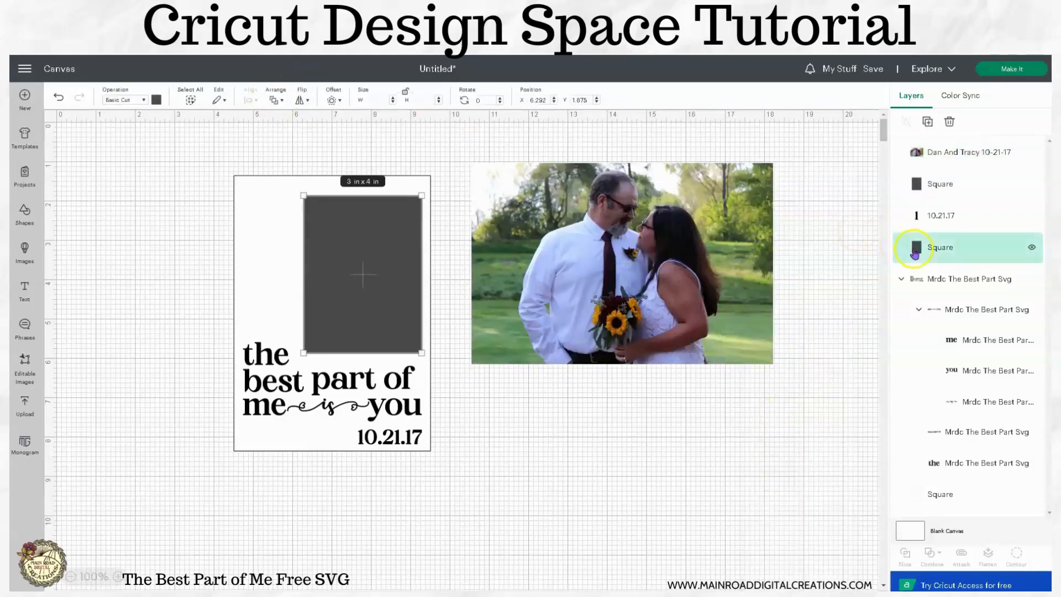
{"action": "left_click", "coordinate": [909, 197]}
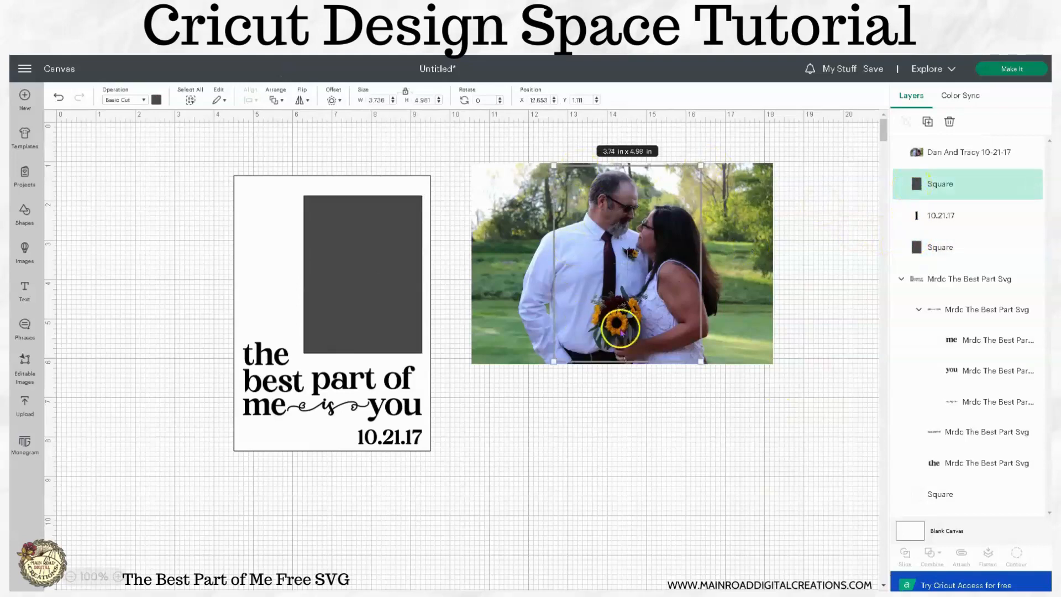
{"action": "left_click", "coordinate": [743, 302]}
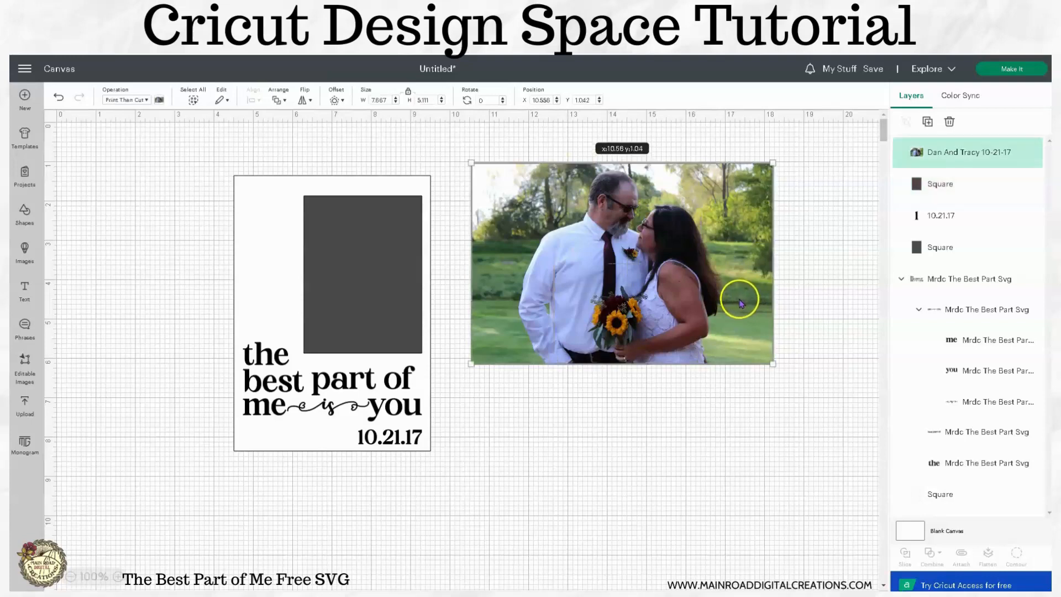
{"action": "left_click", "coordinate": [920, 189]}
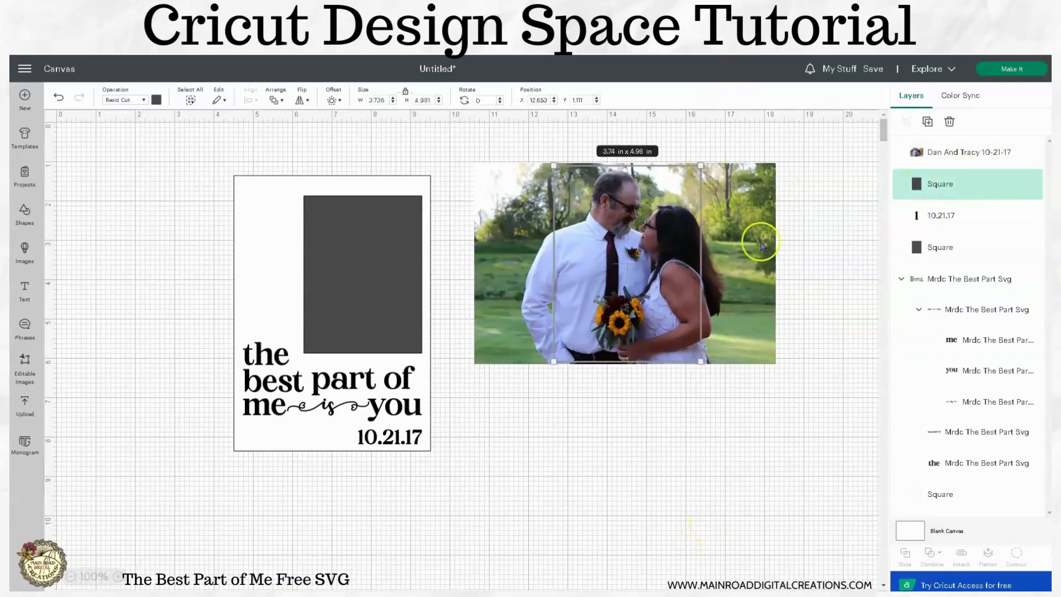
{"action": "left_click", "coordinate": [751, 234]}
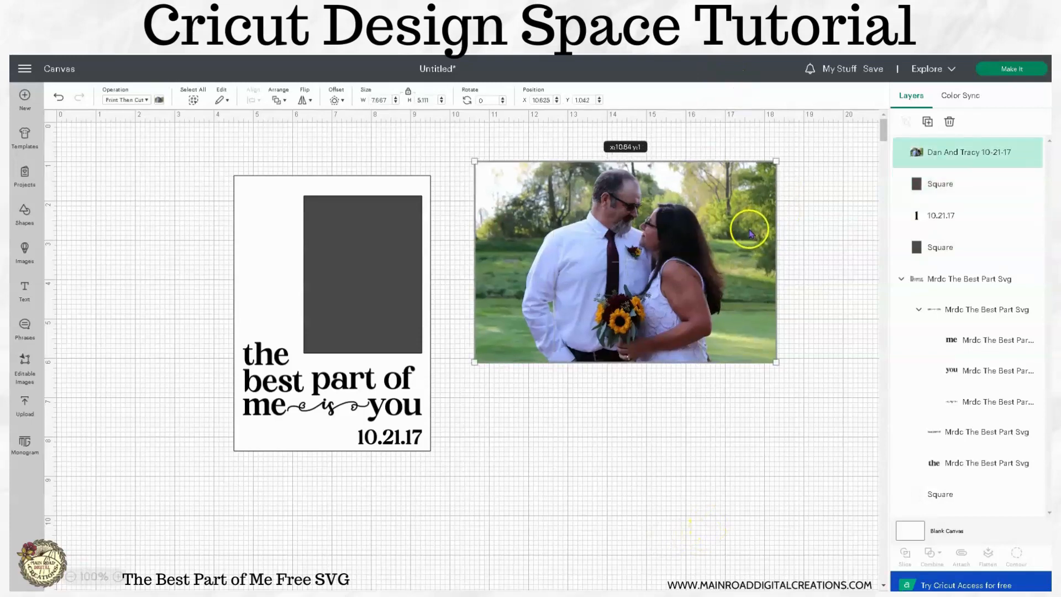
{"action": "left_click", "coordinate": [911, 245]}
{"action": "left_click", "coordinate": [913, 182]}
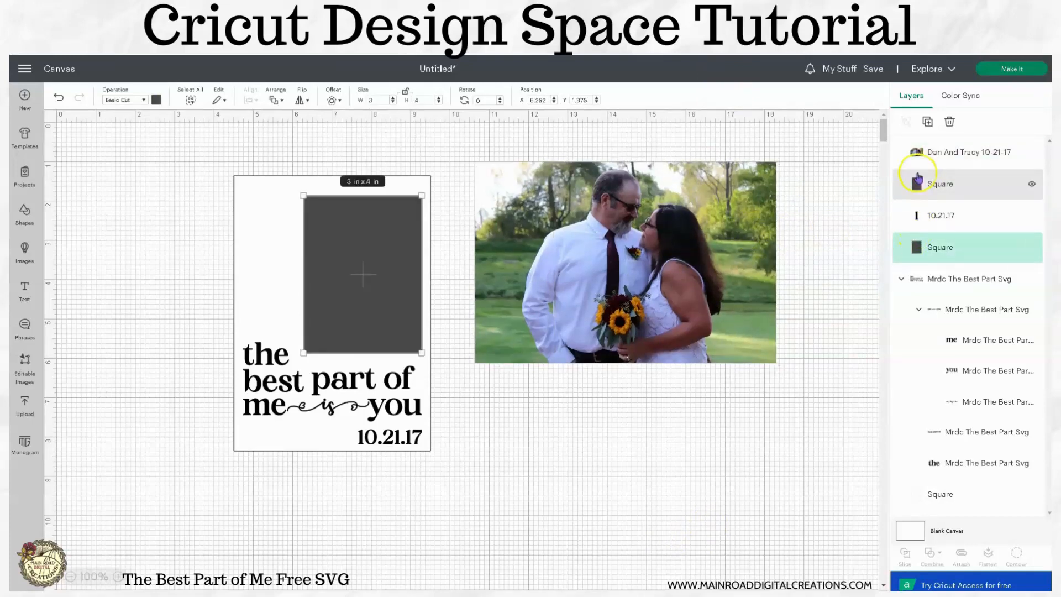
- Nudge the couple photo to about X 10.56, Y 1.01 in and slice it with the enlarged rectangle behind it
{"action": "left_click", "coordinate": [761, 252]}
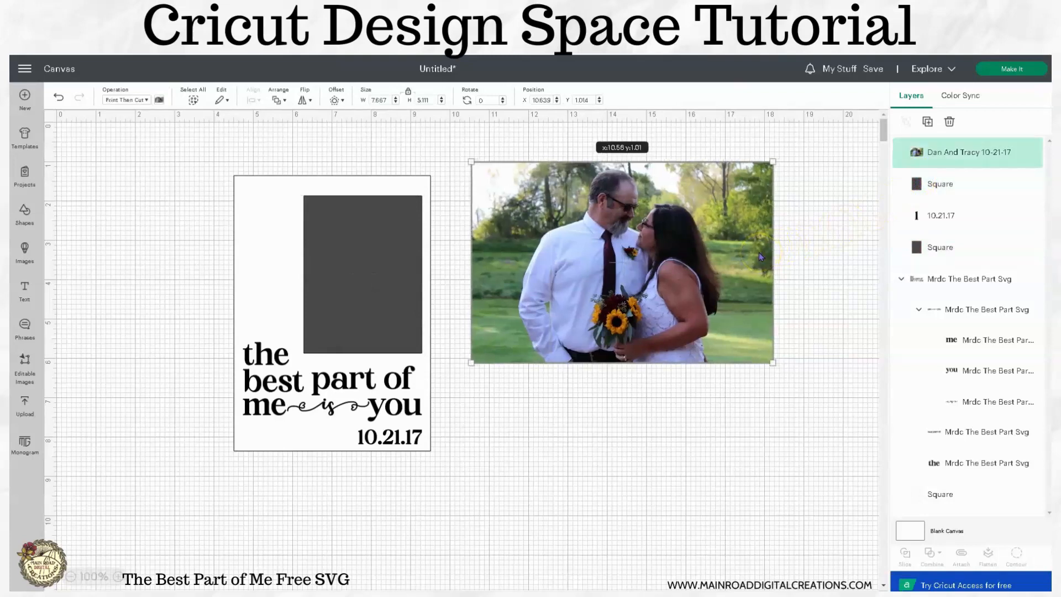
{"action": "left_click", "coordinate": [920, 192]}
{"action": "left_click_drag", "start_coordinate": [771, 432], "coordinate": [523, 115]}
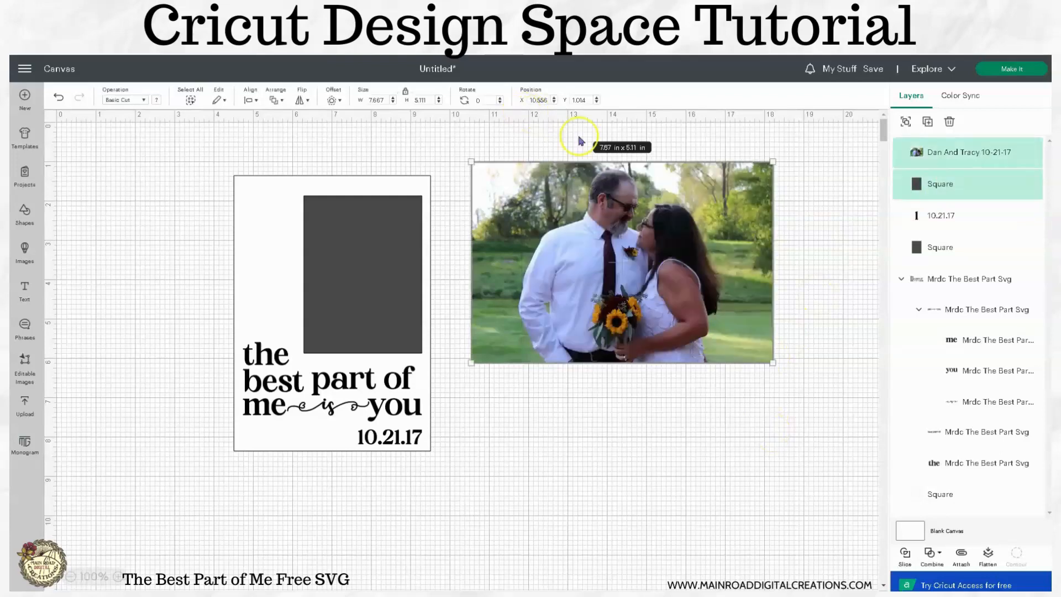
{"action": "left_click", "coordinate": [905, 554]}
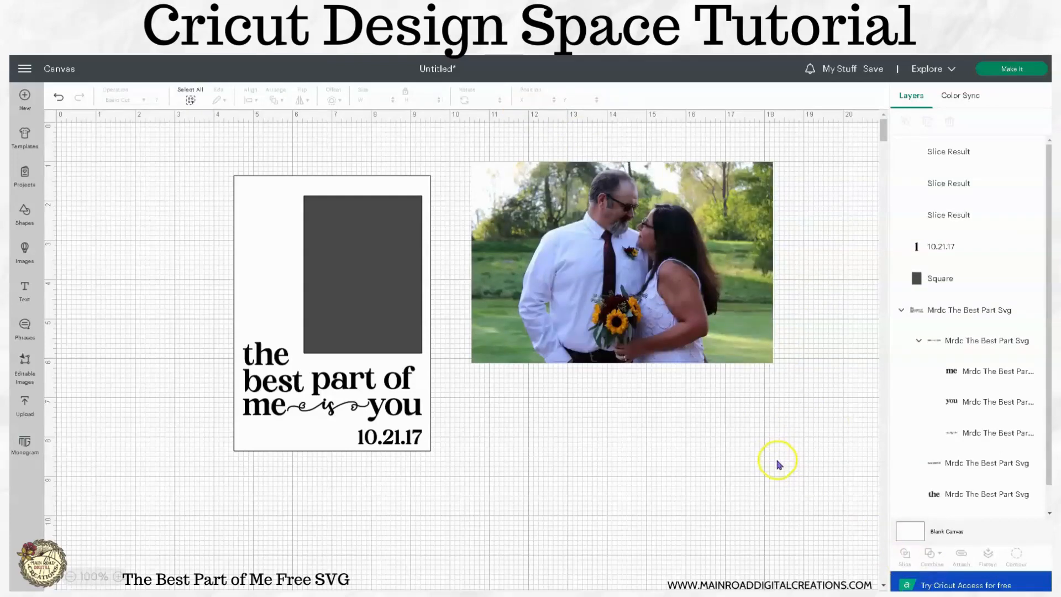
- Separate the slice pieces and delete the outer photo remnant and the leftover rectangle, keeping the cropped couple photo
{"action": "left_click_drag", "start_coordinate": [732, 218], "coordinate": [791, 367]}
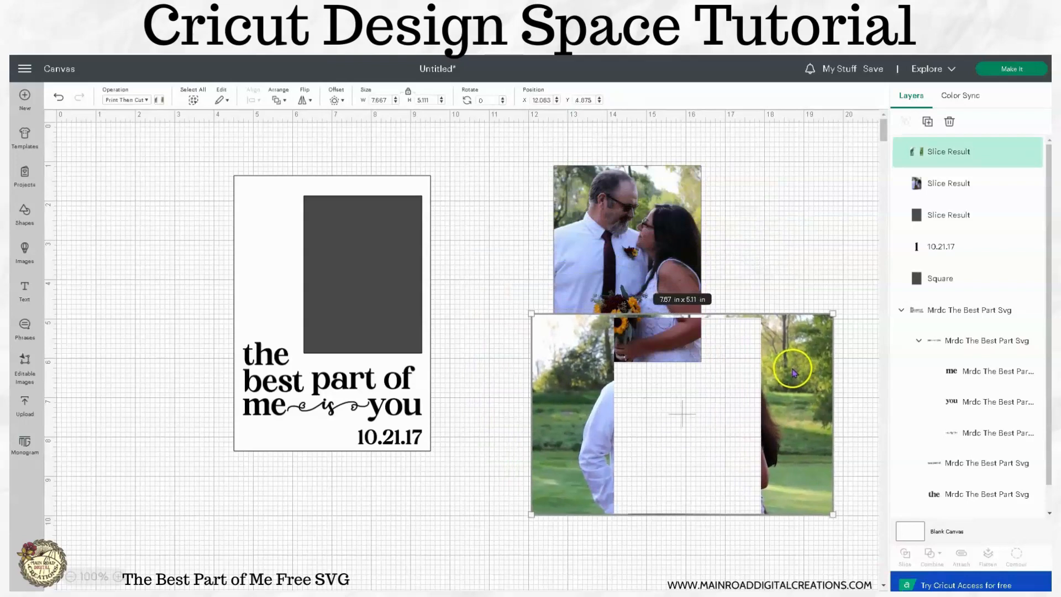
{"action": "left_click", "coordinate": [950, 122]}
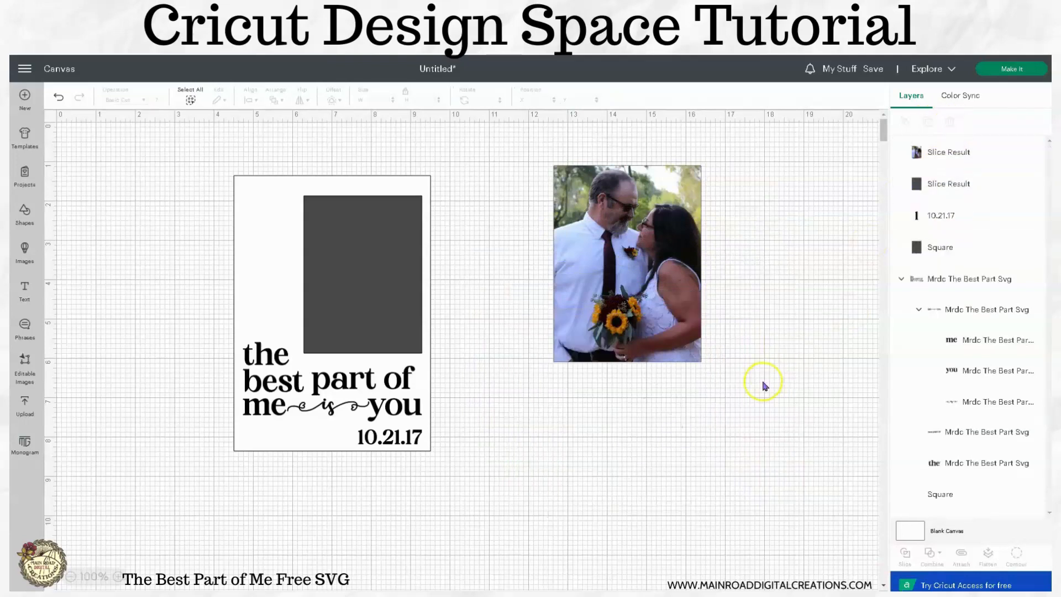
{"action": "left_click_drag", "start_coordinate": [664, 286], "coordinate": [727, 363]}
{"action": "left_click", "coordinate": [621, 171]}
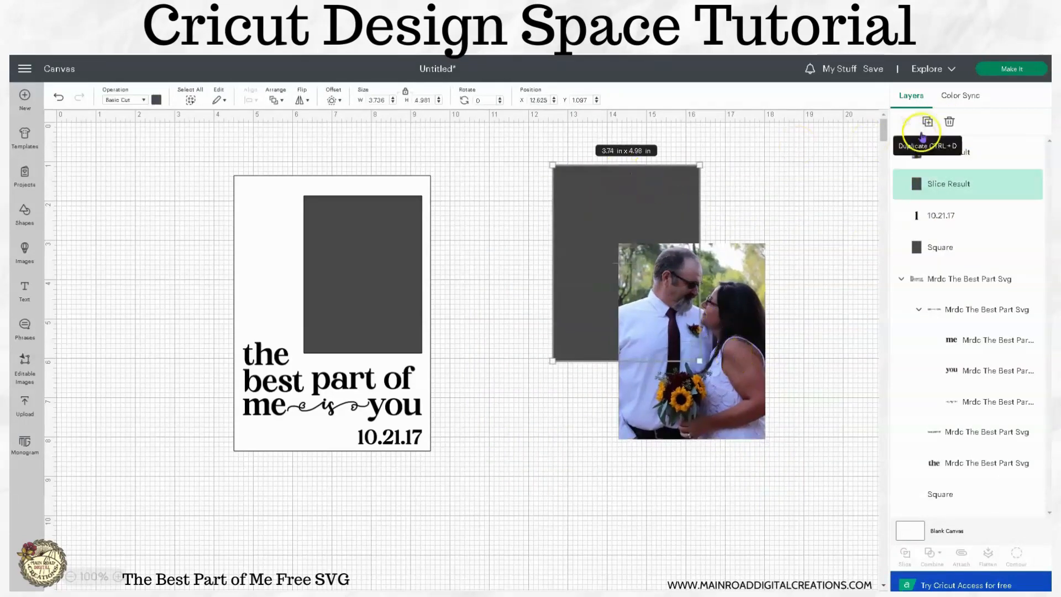
{"action": "left_click", "coordinate": [950, 122]}
- Move the cropped photo beside the layout and shrink it proportionally to about 3.06 x 4.08 in
{"action": "left_click_drag", "start_coordinate": [727, 324], "coordinate": [675, 290]}
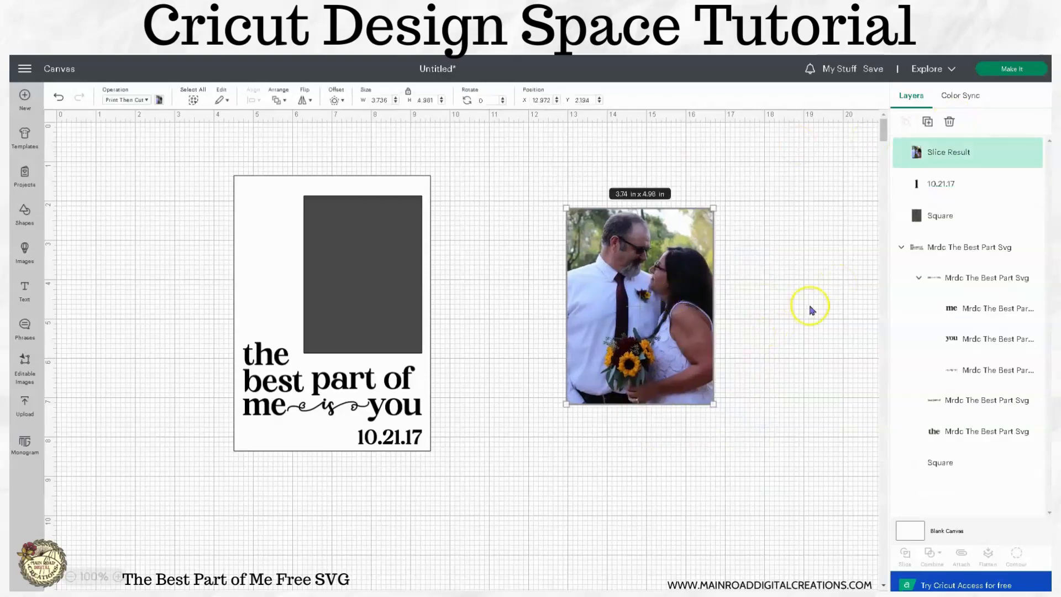
{"action": "left_click_drag", "start_coordinate": [678, 361], "coordinate": [592, 324]}
{"action": "left_click", "coordinate": [670, 384]}
{"action": "left_click", "coordinate": [396, 299]}
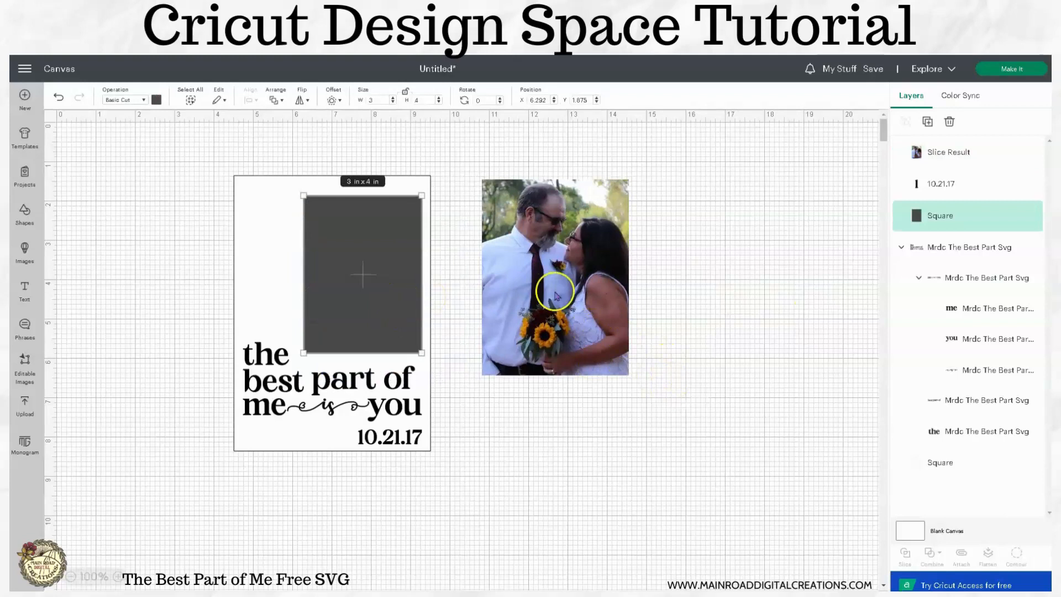
{"action": "left_click", "coordinate": [556, 296]}
{"action": "left_click_drag", "start_coordinate": [630, 376], "coordinate": [603, 340]}
{"action": "left_click", "coordinate": [658, 349]}
{"action": "mouse_move", "coordinate": [581, 284]}
{"action": "left_mouse_down"}
{"action": "mouse_move", "coordinate": [557, 296]}
{"action": "mouse_move", "coordinate": [401, 299]}
{"action": "mouse_move", "coordinate": [517, 303]}
{"action": "mouse_move", "coordinate": [570, 277]}
{"action": "left_mouse_up"}
- Unlock the cropped photo's proportions and set its size to exactly 3 in wide and 4 in high, matching the placeholder
{"action": "left_click", "coordinate": [338, 243]}
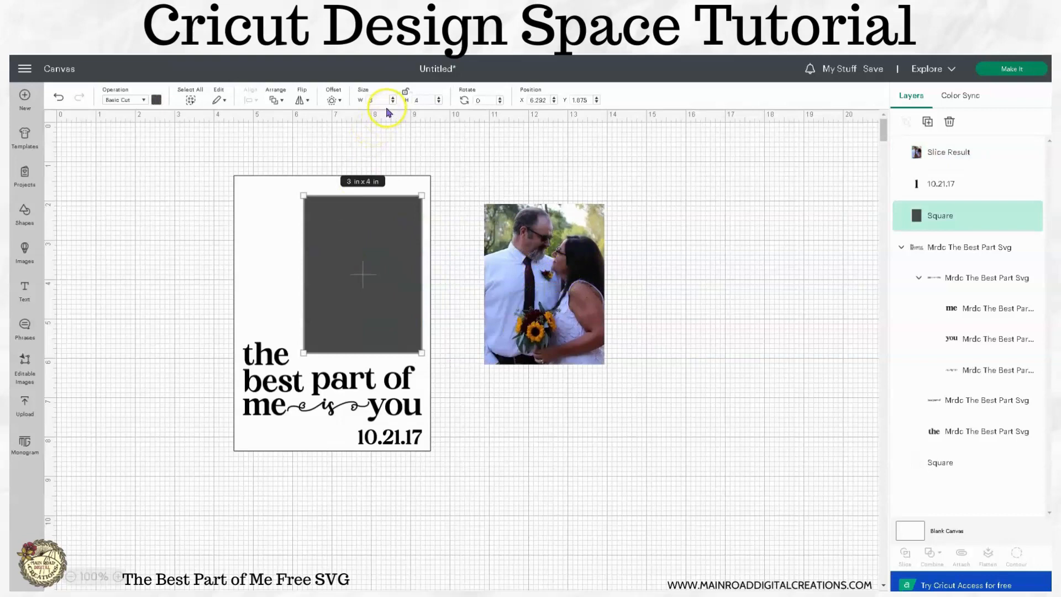
{"action": "left_click", "coordinate": [574, 298]}
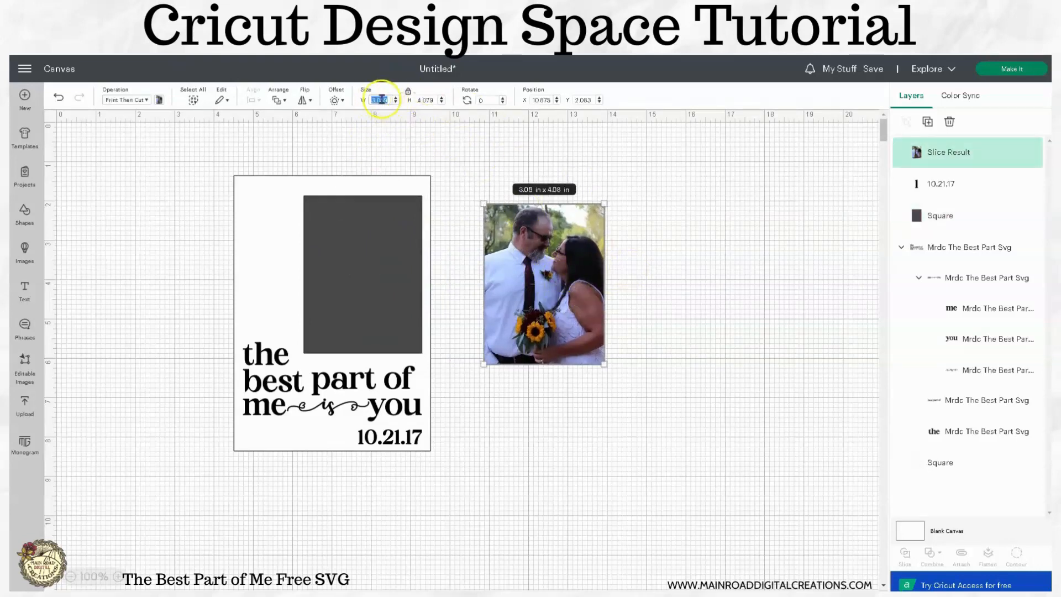
{"action": "left_click", "coordinate": [408, 94]}
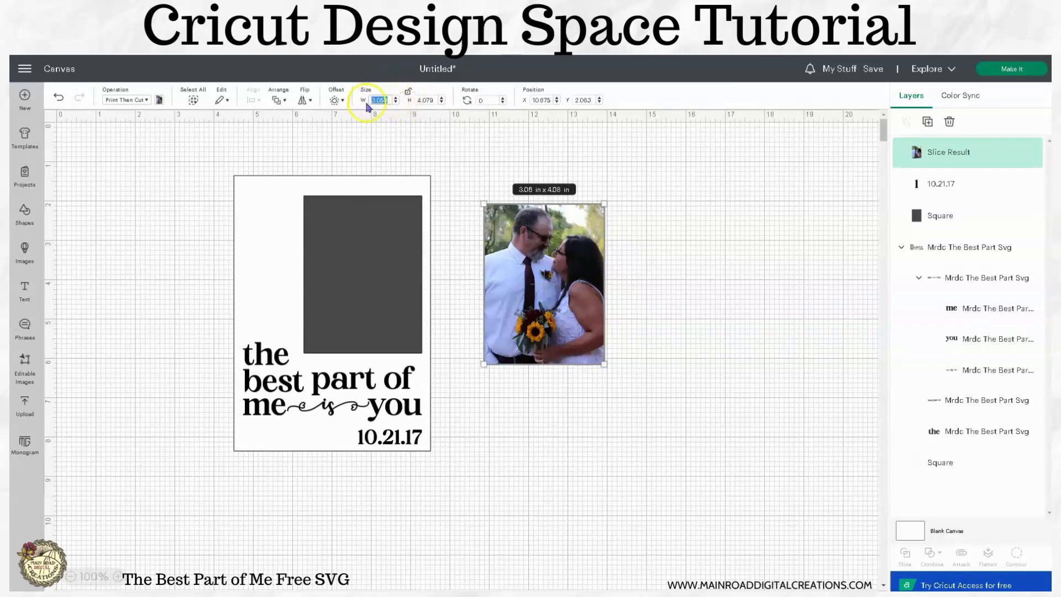
{"action": "left_click", "coordinate": [784, 225]}
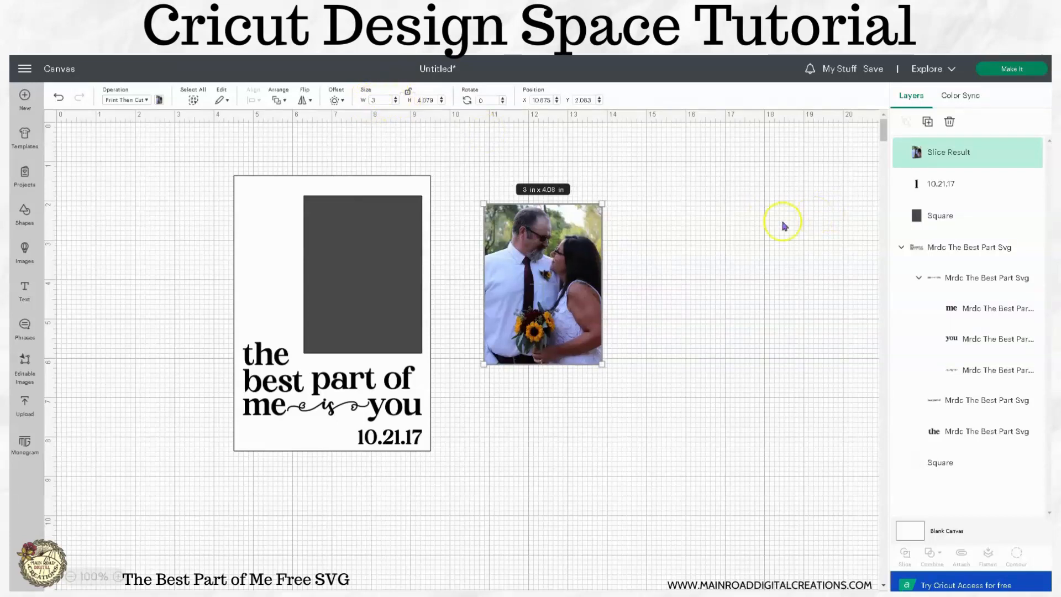
{"action": "left_click_drag", "start_coordinate": [438, 100], "coordinate": [408, 105]}
{"action": "type", "text": "4"}
{"action": "key", "text": "Return"}
{"action": "left_click", "coordinate": [645, 202]}
- Move the gray placeholder out of the layout, place the cropped photo in its spot above the phrase and enlarge it slightly
{"action": "left_click", "coordinate": [540, 237]}
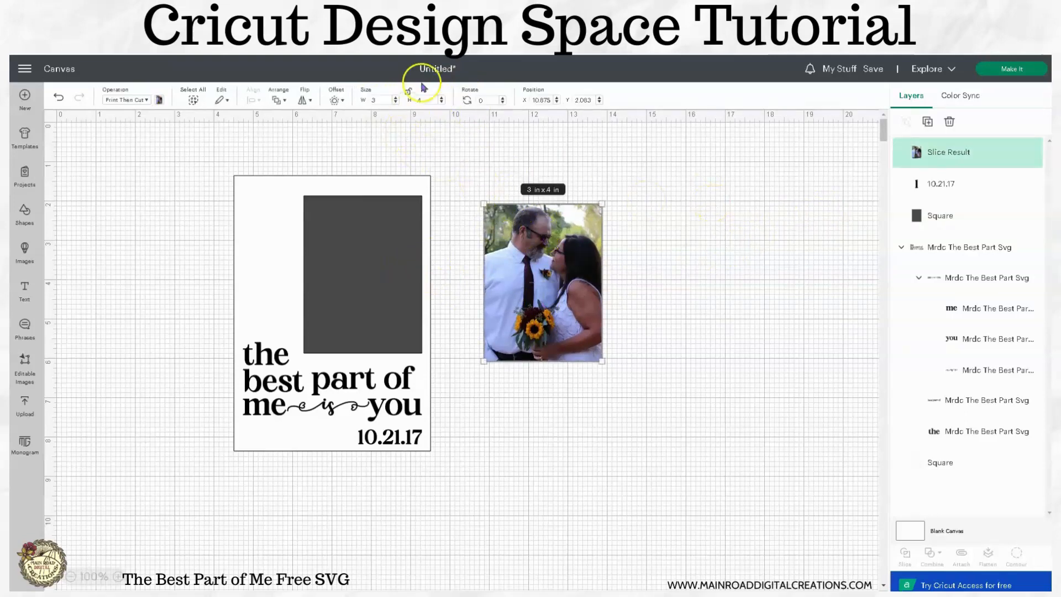
{"action": "left_click_drag", "start_coordinate": [559, 244], "coordinate": [439, 244]}
{"action": "left_click_drag", "start_coordinate": [338, 240], "coordinate": [652, 218]}
{"action": "left_click_drag", "start_coordinate": [454, 249], "coordinate": [369, 238]}
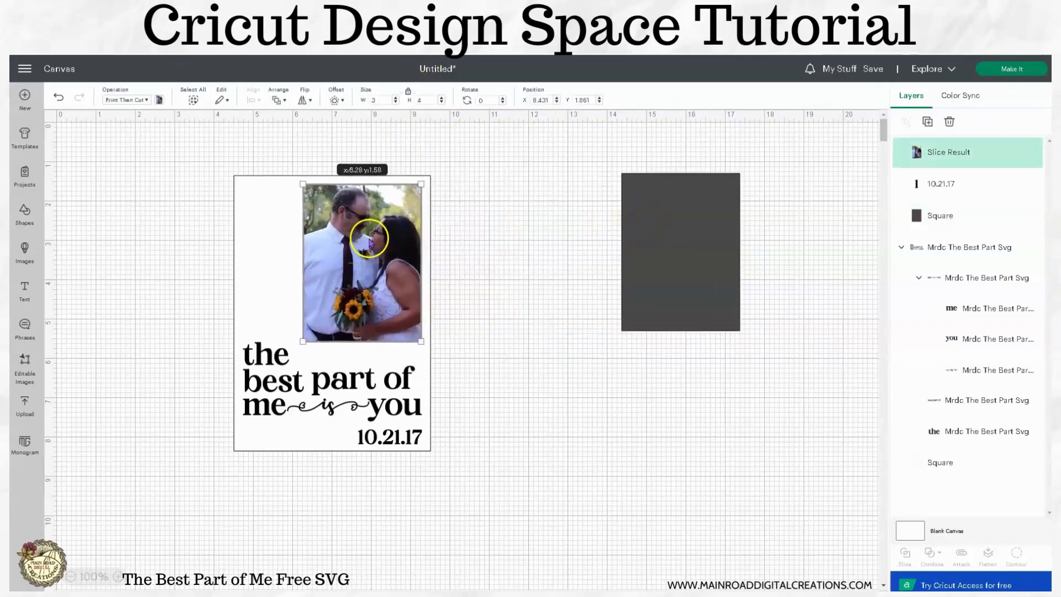
{"action": "left_click_drag", "start_coordinate": [421, 341], "coordinate": [426, 347]}
{"action": "mouse_move", "coordinate": [407, 309]}
{"action": "left_mouse_down"}
{"action": "mouse_move", "coordinate": [397, 307]}
{"action": "mouse_move", "coordinate": [404, 316]}
{"action": "left_mouse_up"}
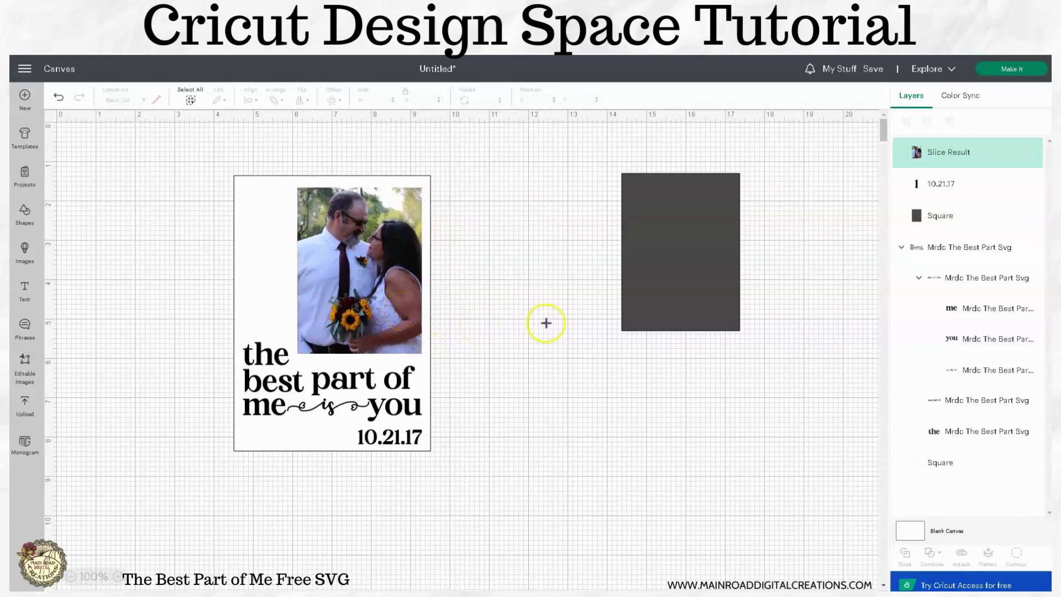
- Delete the gray placeholder rectangle and nudge the photo slightly down toward the phrase
{"action": "left_click", "coordinate": [636, 271]}
{"action": "left_click", "coordinate": [950, 122]}
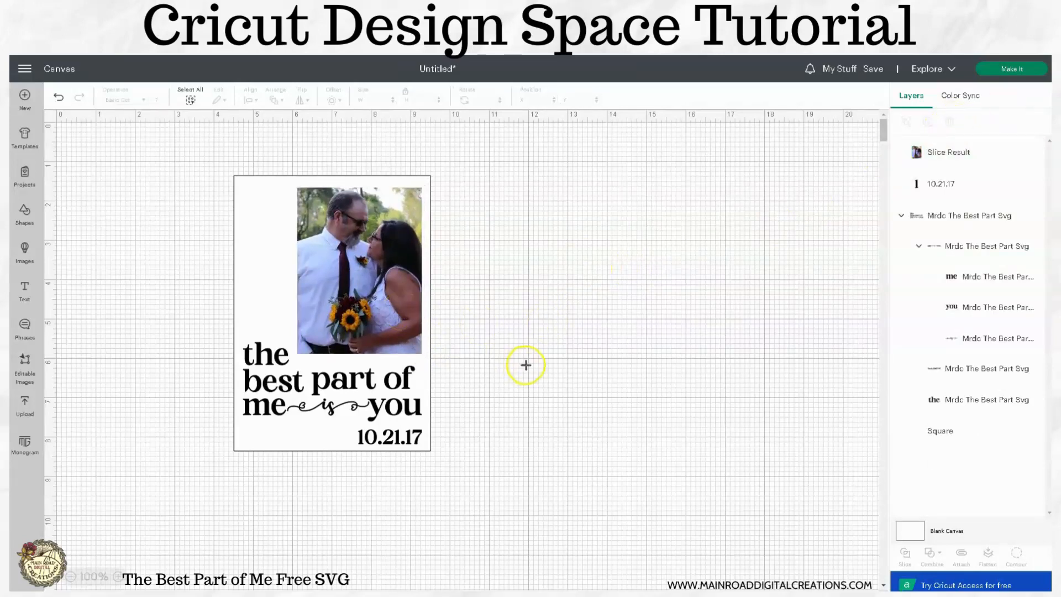
{"action": "left_click_drag", "start_coordinate": [372, 327], "coordinate": [372, 330]}
{"action": "left_click", "coordinate": [530, 339]}
- Check the 5 x 7 in background rectangle and the extent of the whole layout by selecting them
{"action": "left_click", "coordinate": [267, 225]}
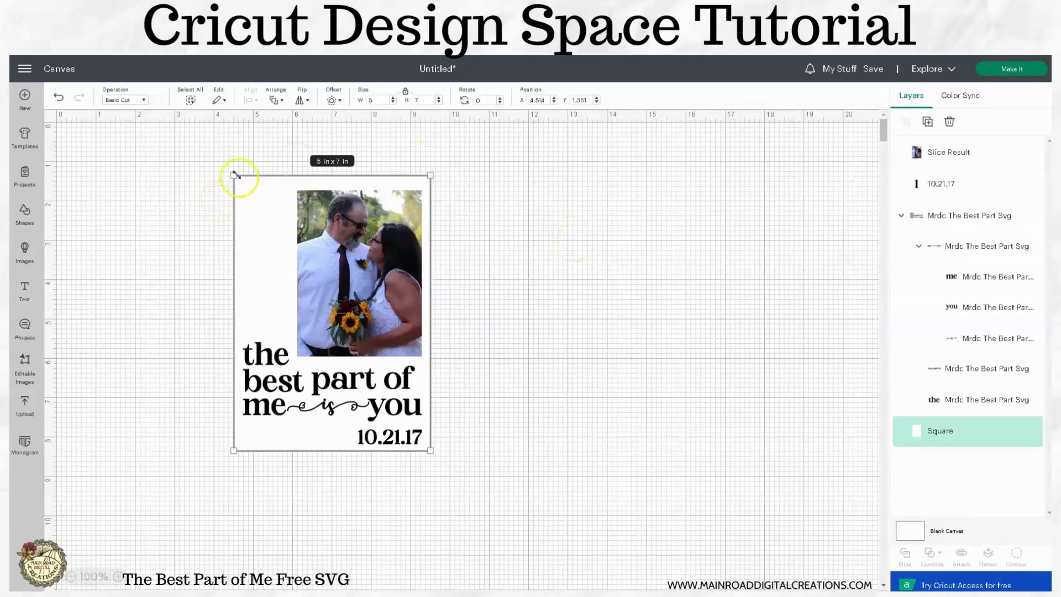
{"action": "left_click", "coordinate": [499, 280]}
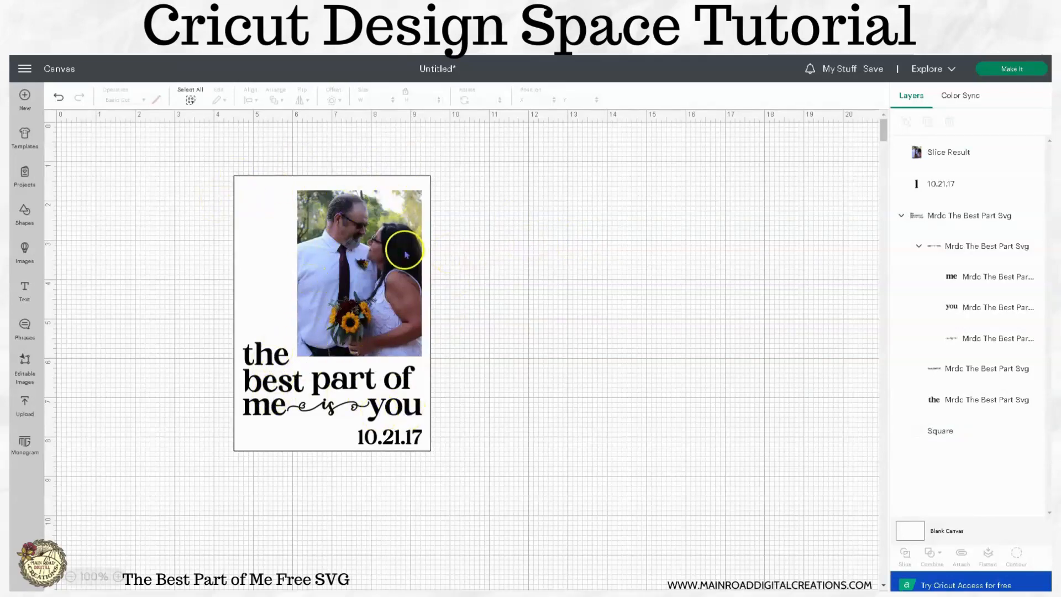
{"action": "left_click_drag", "start_coordinate": [528, 475], "coordinate": [191, 138]}
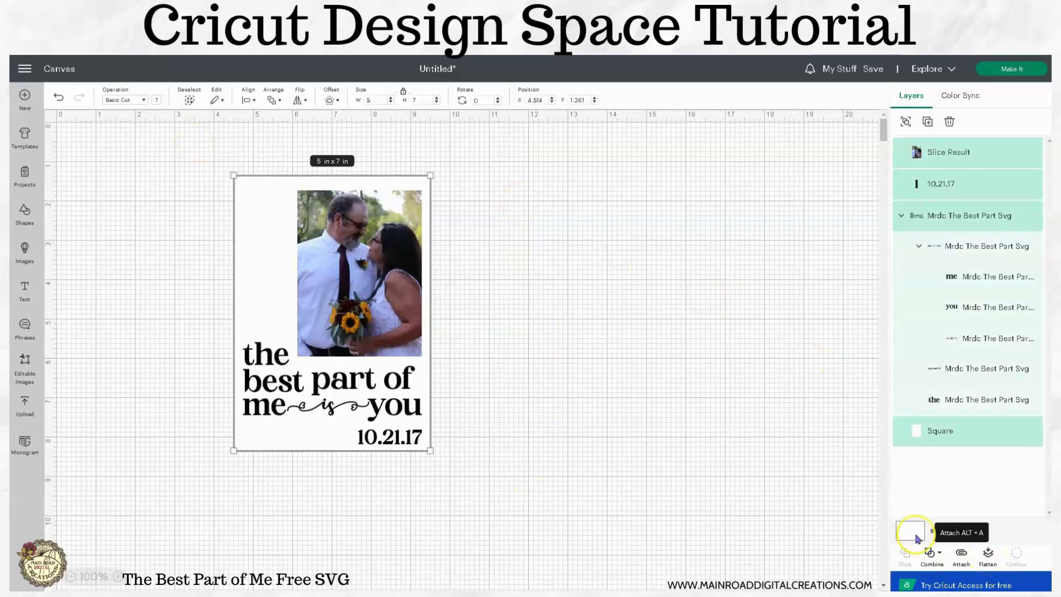
{"action": "left_click", "coordinate": [668, 346]}
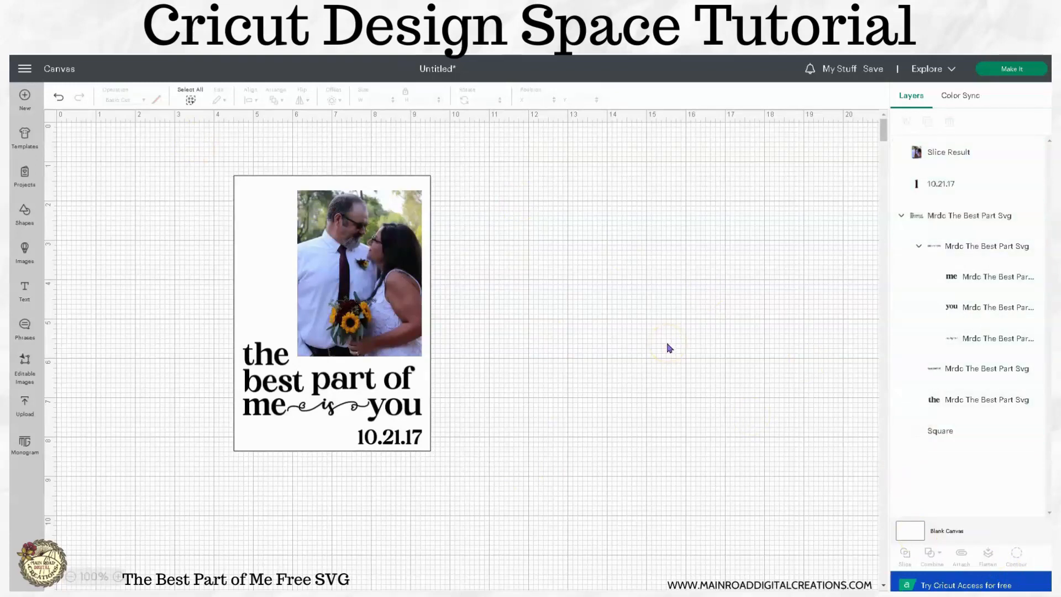
- Hide the 5 x 7 in background rectangle and attach the date to the "the best part of me is you" phrase
{"action": "left_click", "coordinate": [266, 210]}
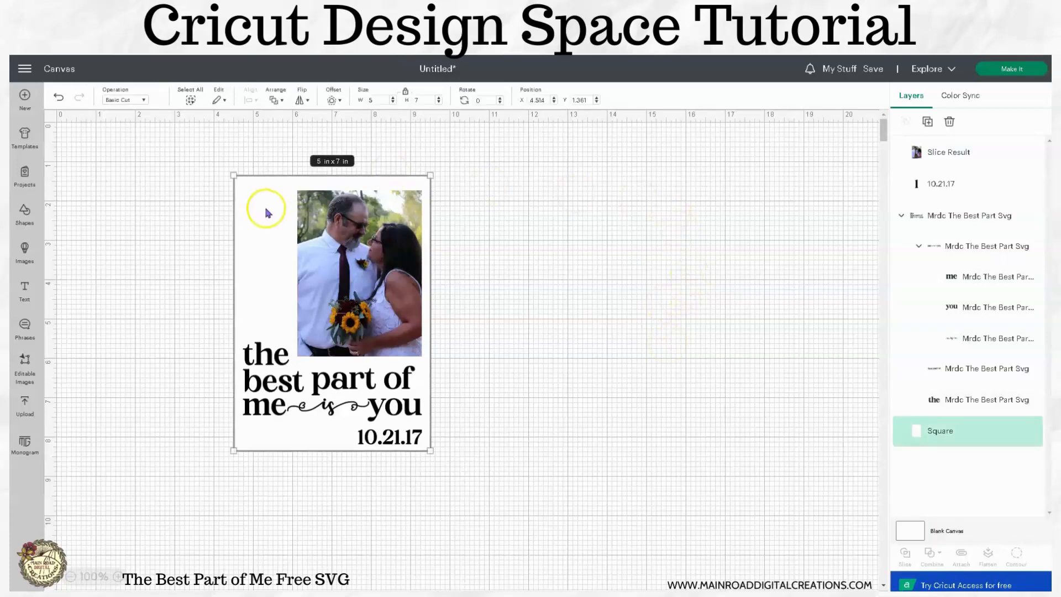
{"action": "left_click", "coordinate": [1032, 432]}
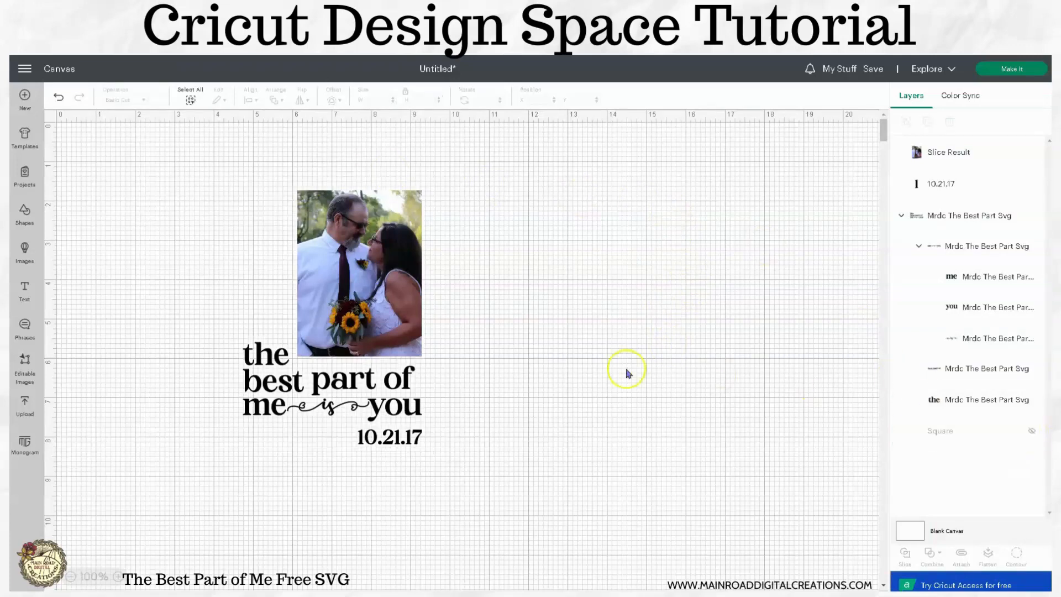
{"action": "left_click", "coordinate": [405, 441]}
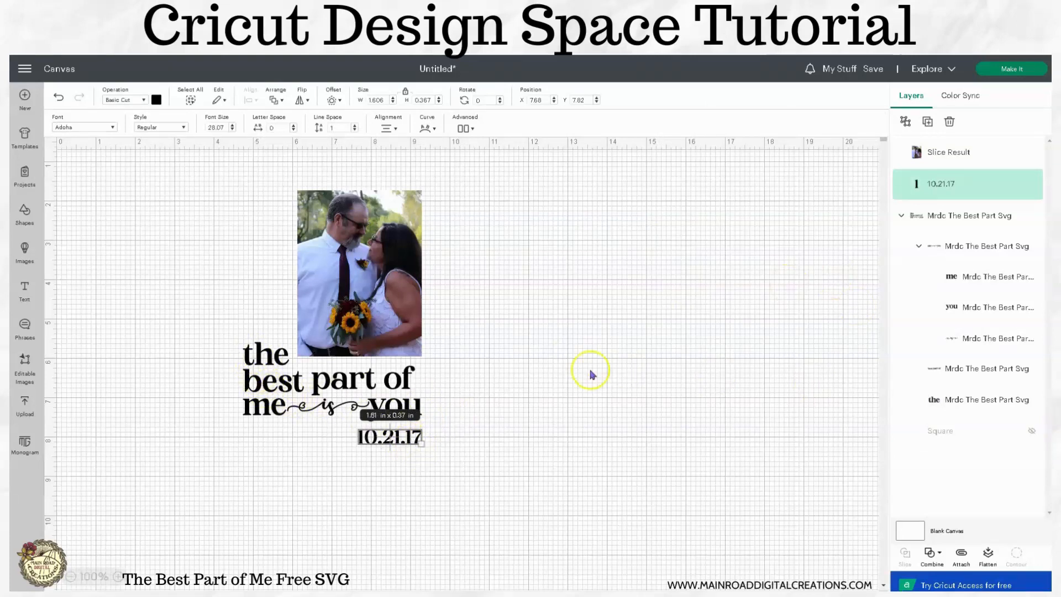
{"action": "left_click", "coordinate": [409, 442]}
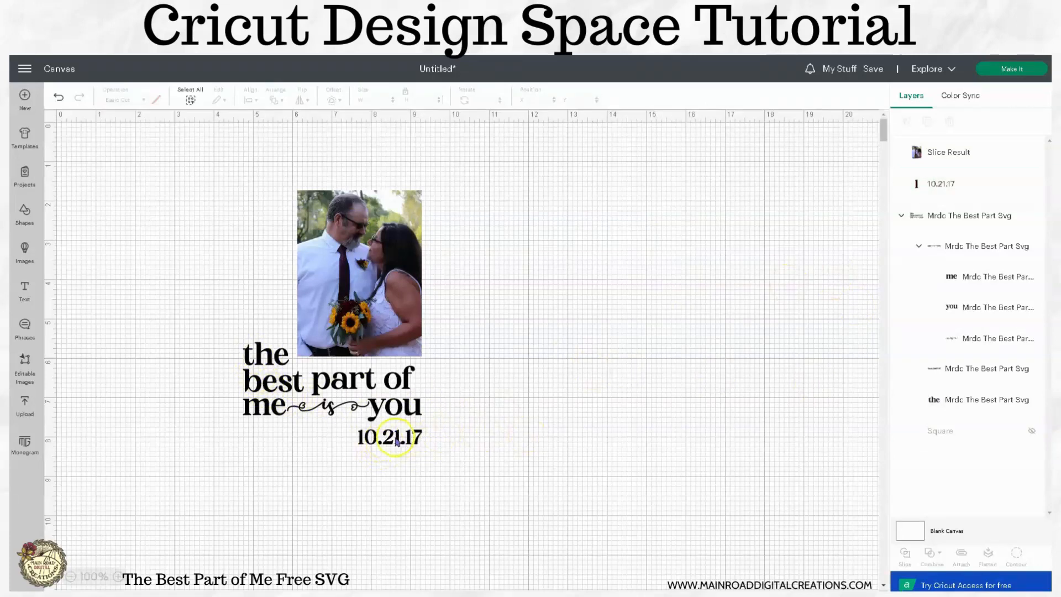
{"action": "left_click", "coordinate": [409, 441]}
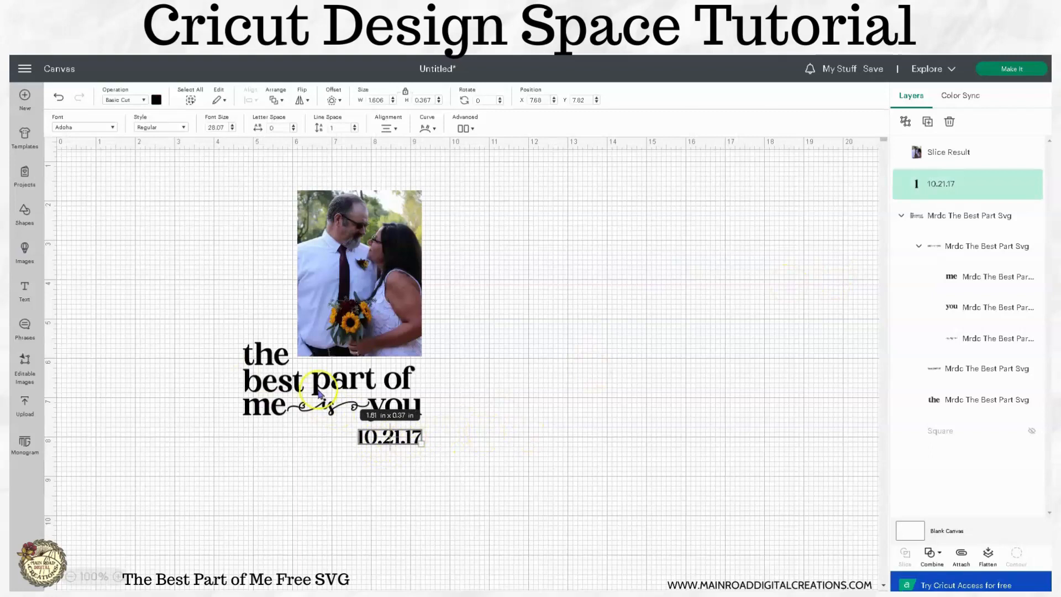
{"action": "left_click", "coordinate": [334, 382], "text": "shift"}
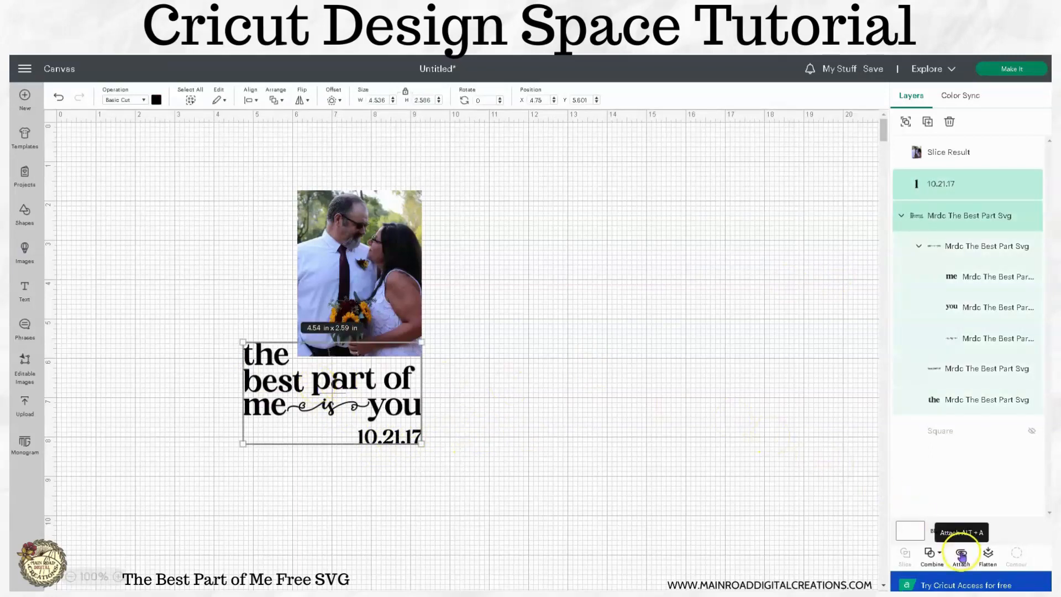
{"action": "left_click", "coordinate": [962, 554]}
- Preview the project loaded on a 12 x 12 in mat, examine the Basic Cut mat with the phrase, and return to the canvas
{"action": "left_click", "coordinate": [1013, 69]}
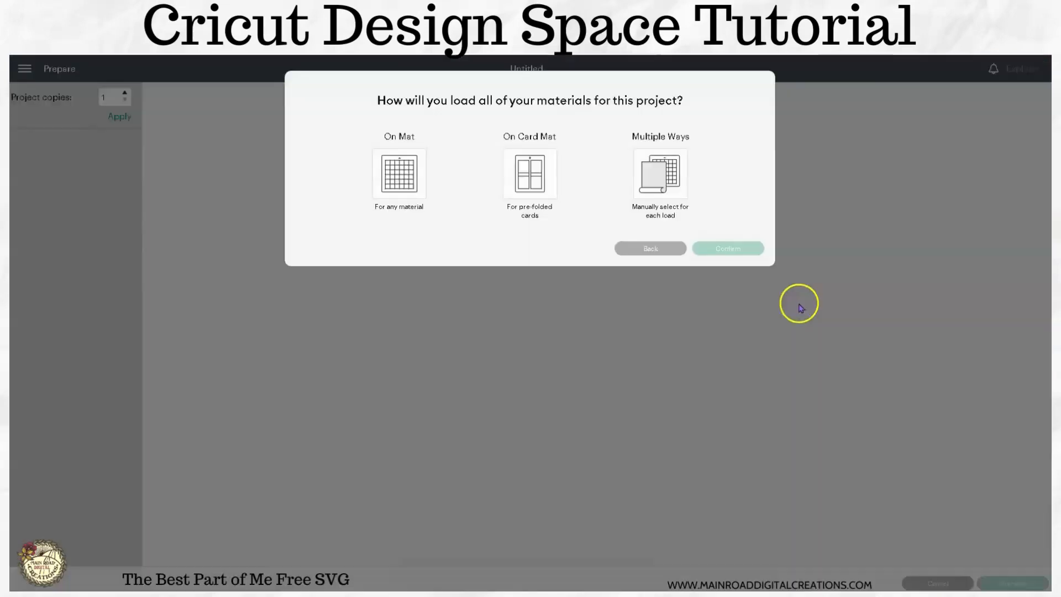
{"action": "left_click", "coordinate": [387, 176]}
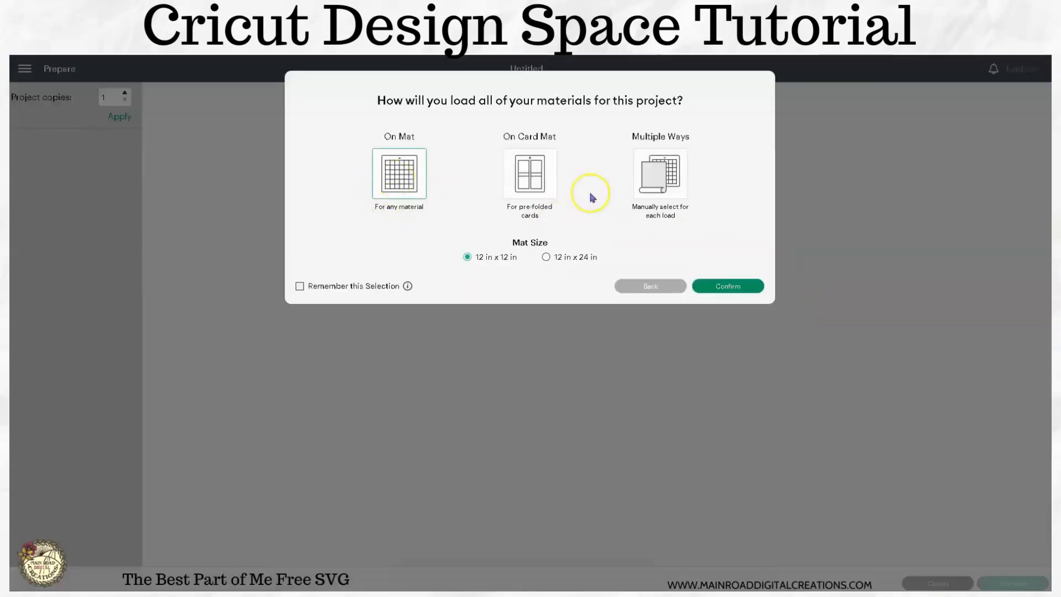
{"action": "left_click", "coordinate": [716, 286]}
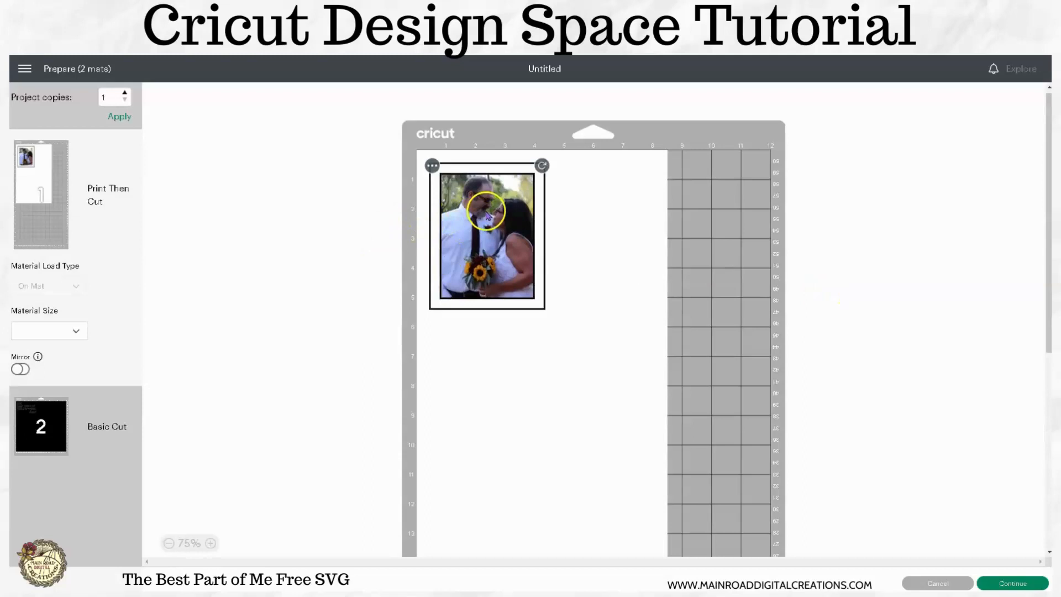
{"action": "left_click", "coordinate": [36, 427]}
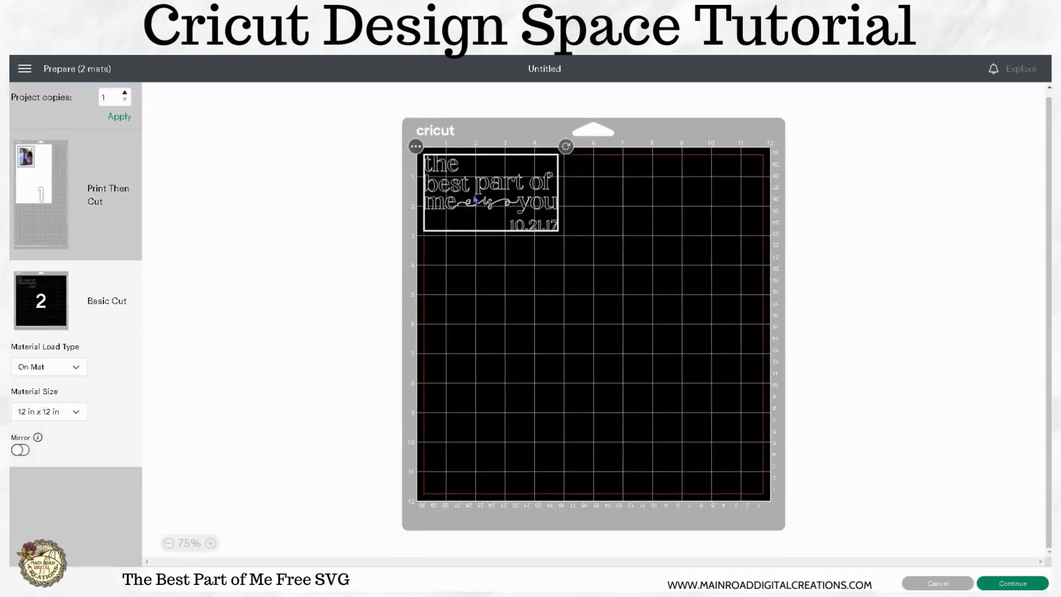
{"action": "left_click", "coordinate": [475, 200]}
{"action": "left_click", "coordinate": [750, 500]}
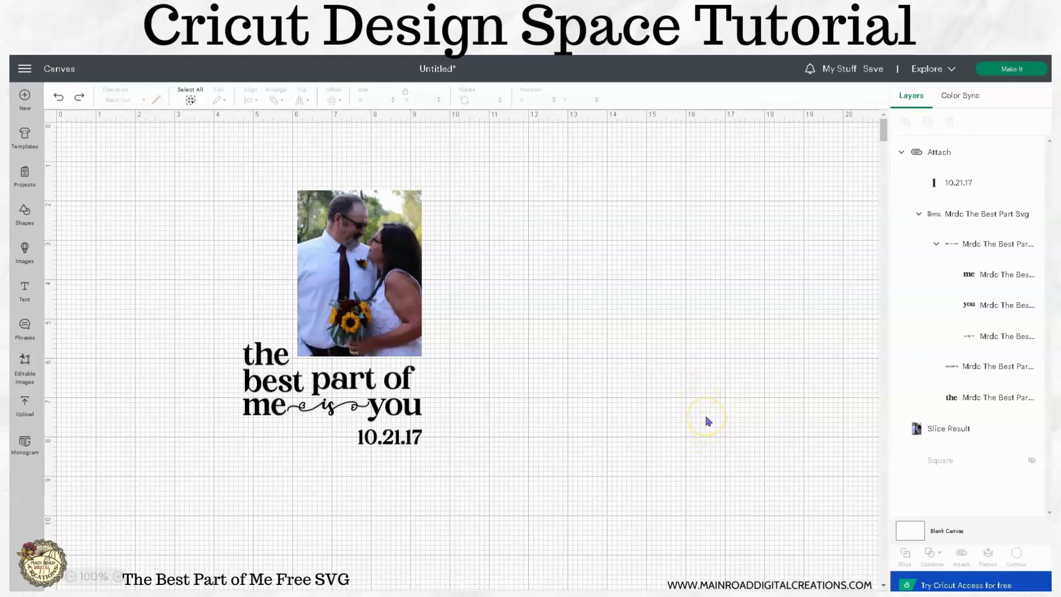
- Show the 5 x 7 in background rectangle again and flatten it with the photo, phrase and date
{"action": "left_click", "coordinate": [1031, 461]}
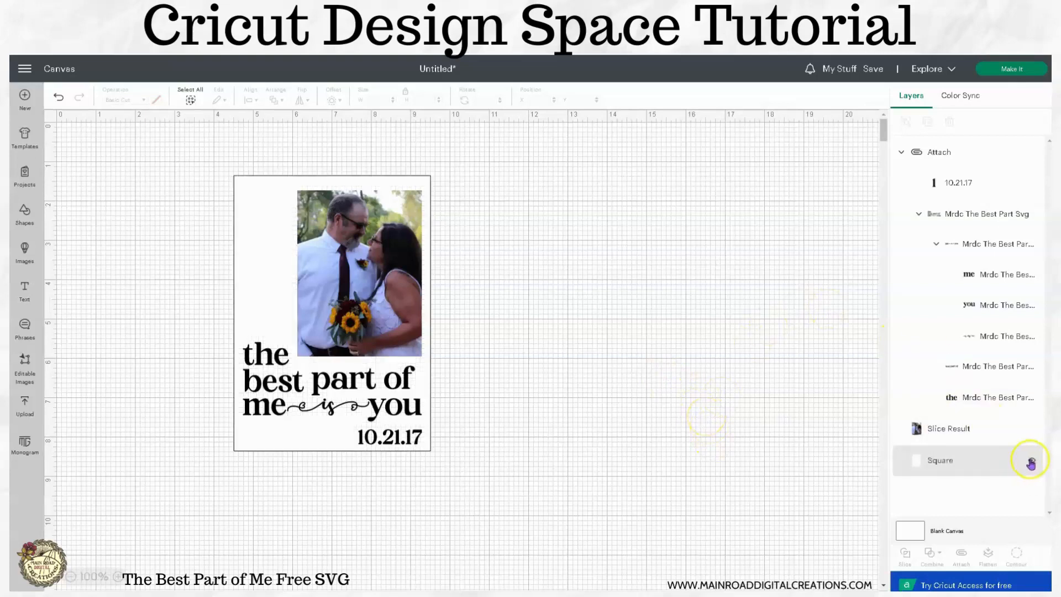
{"action": "left_click_drag", "start_coordinate": [513, 483], "coordinate": [206, 151]}
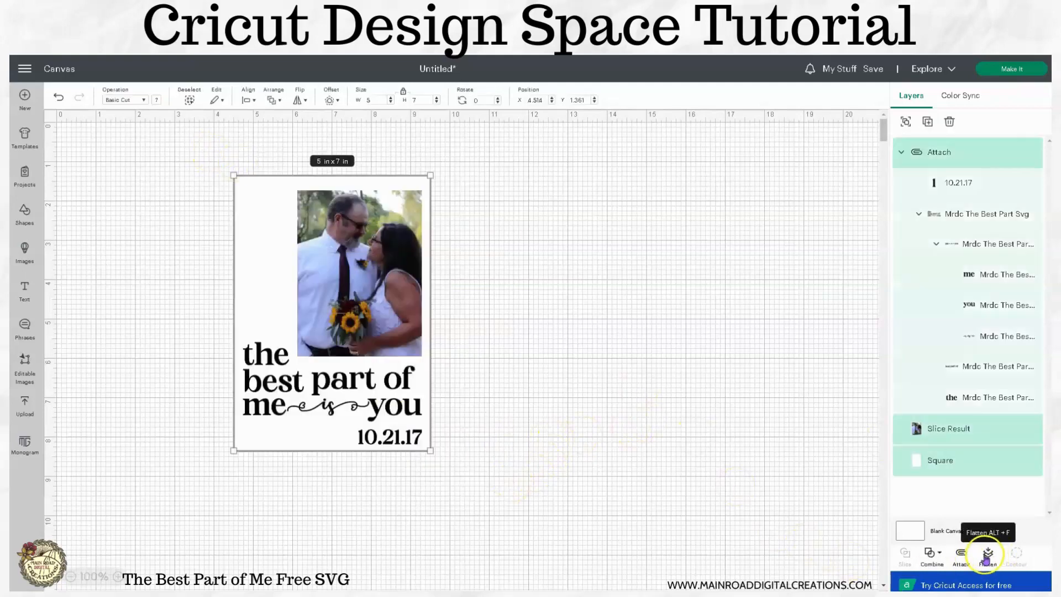
{"action": "left_click", "coordinate": [988, 554]}
- Preview the flattened design on the Print Then Cut mat, and leave the preview
{"action": "left_click", "coordinate": [988, 69]}
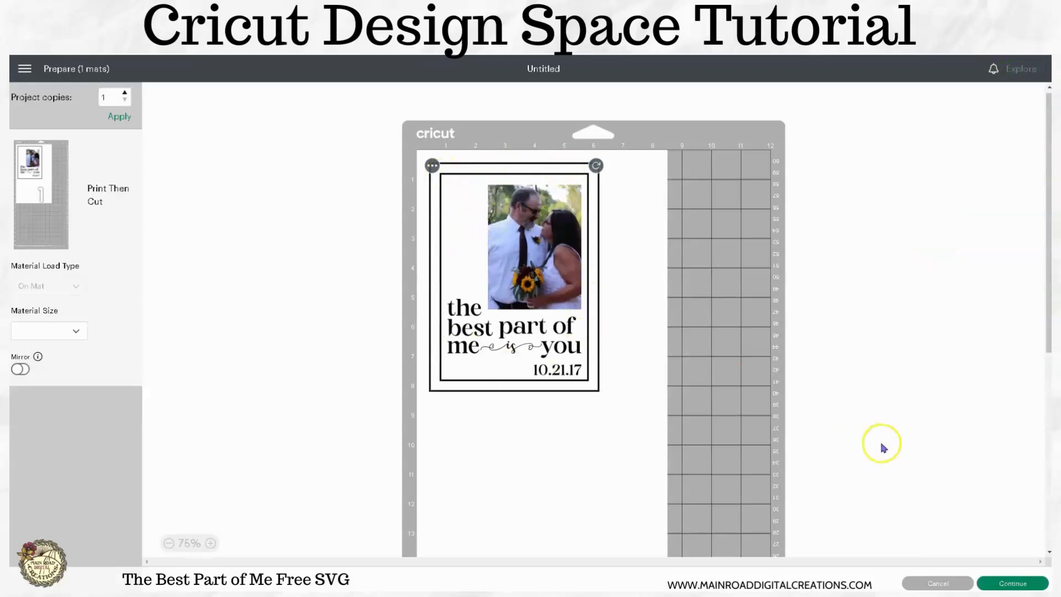
{"action": "left_click", "coordinate": [943, 584]}
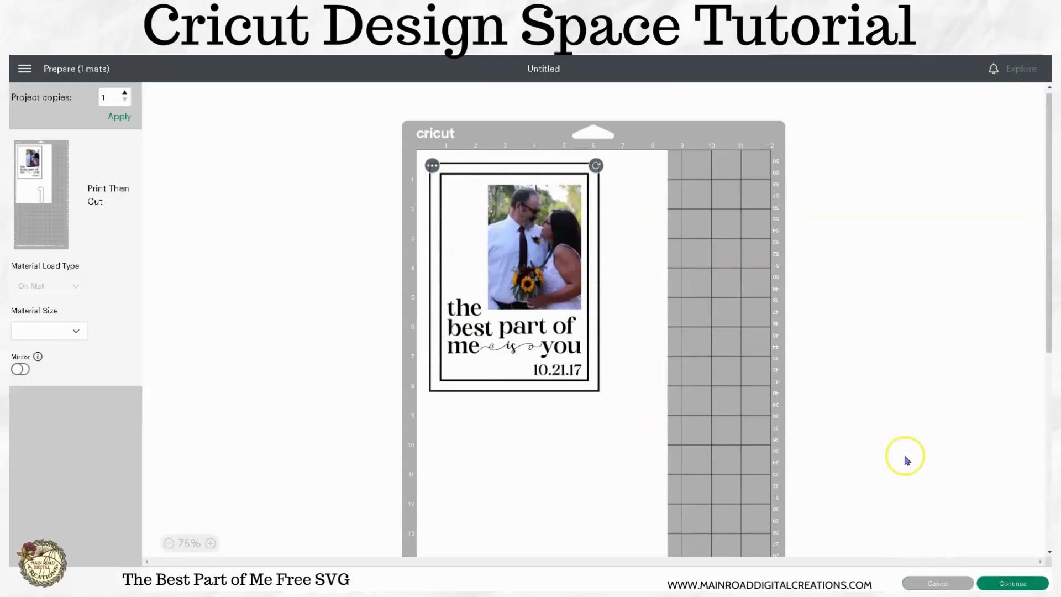